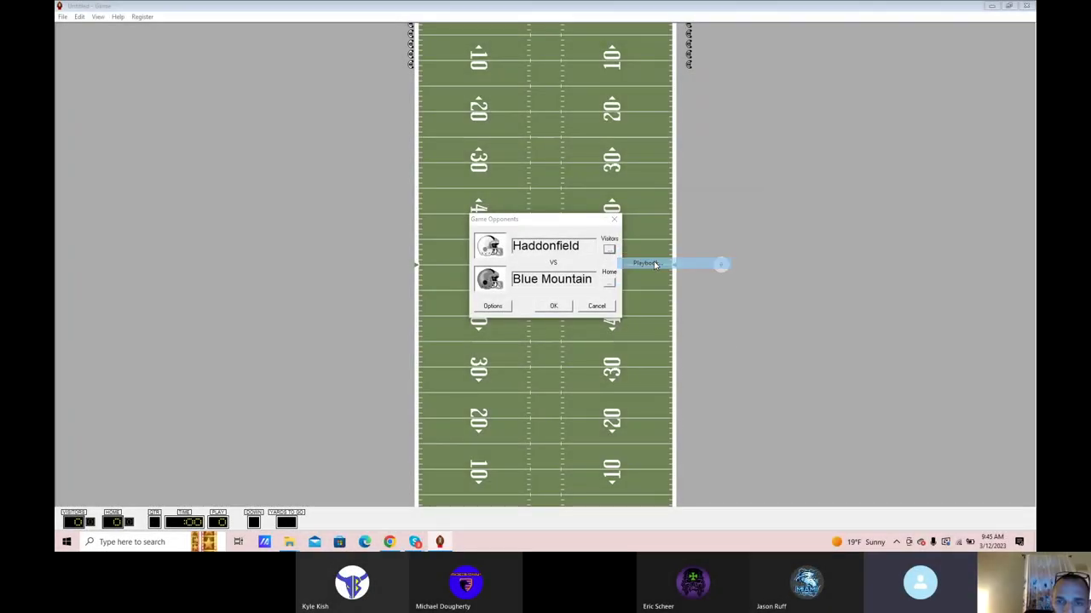
Load the Syracuse Blackhawks team file from Week #04 as the home team.
{"action": "left_click", "coordinate": [511, 293]}
{"action": "left_click", "coordinate": [597, 302]}
{"action": "double_click", "coordinate": [614, 302]}
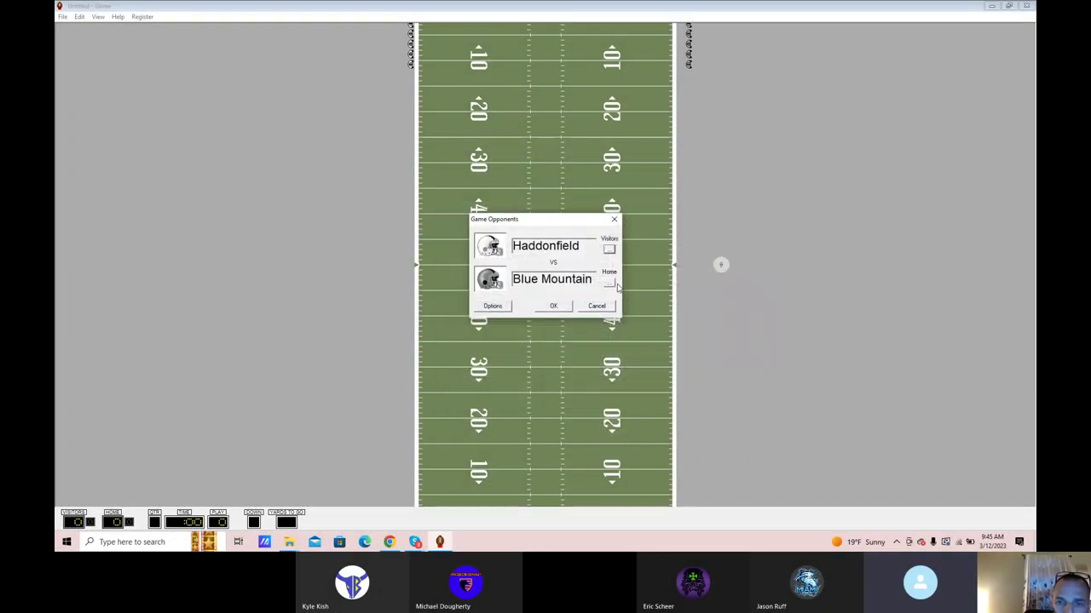
{"action": "right_click", "coordinate": [610, 284]}
{"action": "left_click", "coordinate": [632, 288]}
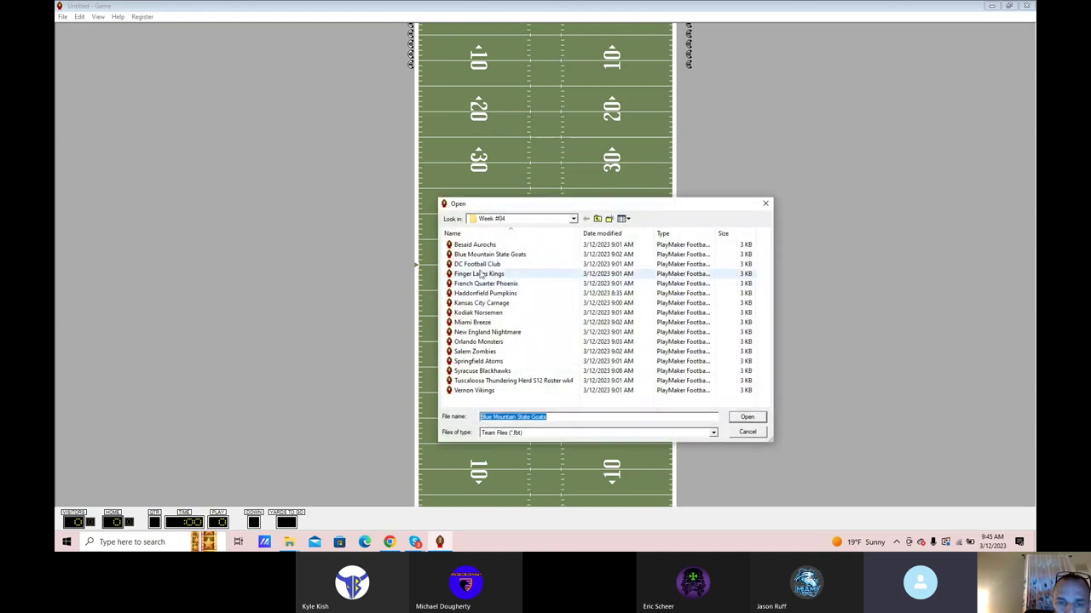
{"action": "double_click", "coordinate": [482, 371]}
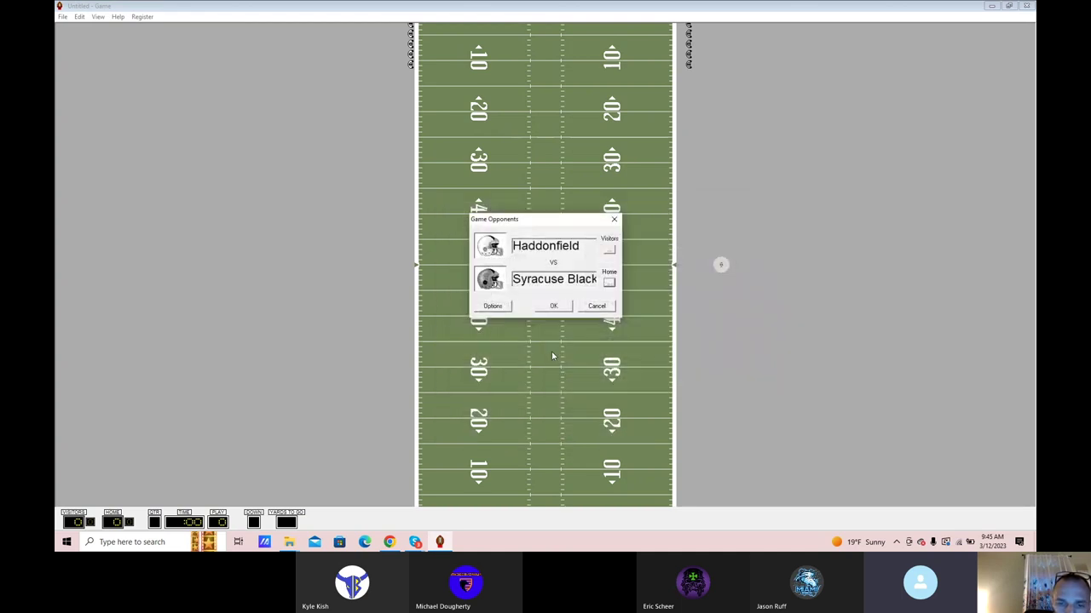
Load the Syracuse Blackhawks playbook for the home team and confirm the matchup.
{"action": "right_click", "coordinate": [611, 283]}
{"action": "left_click", "coordinate": [639, 297]}
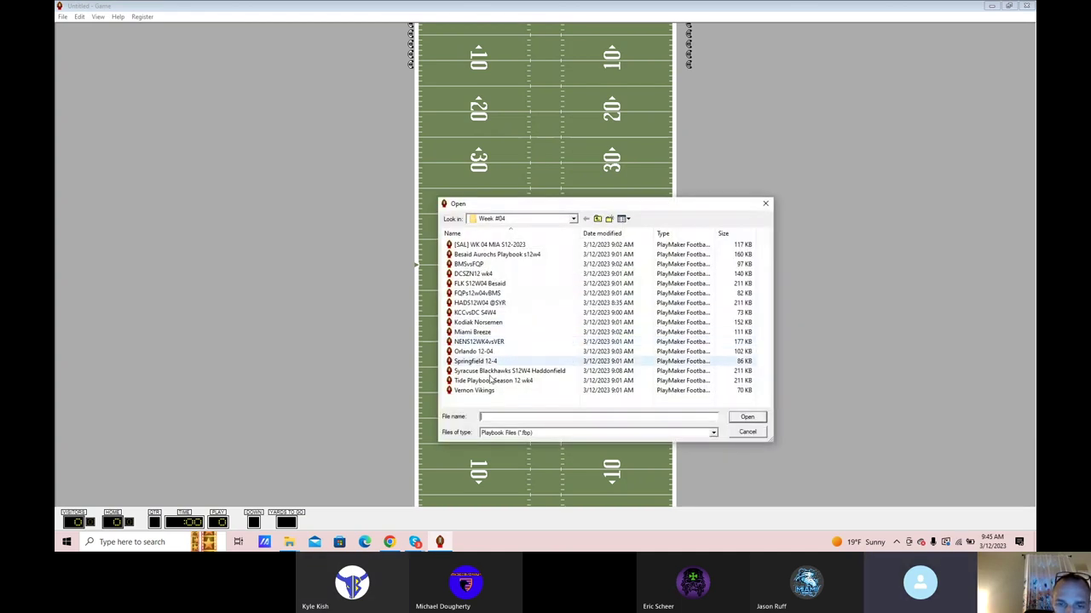
{"action": "double_click", "coordinate": [491, 373]}
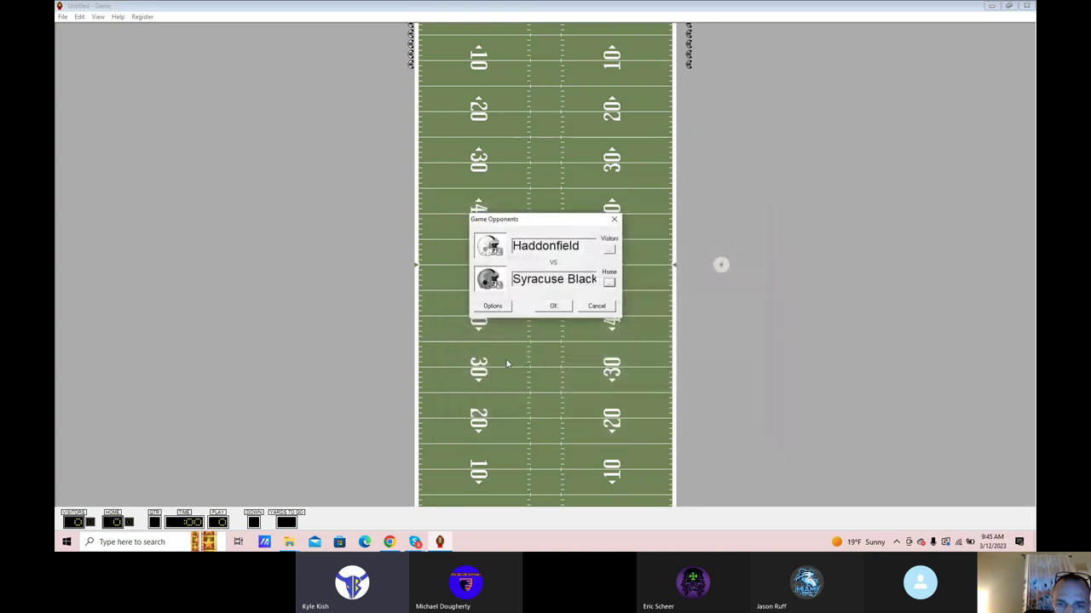
{"action": "left_click", "coordinate": [562, 308]}
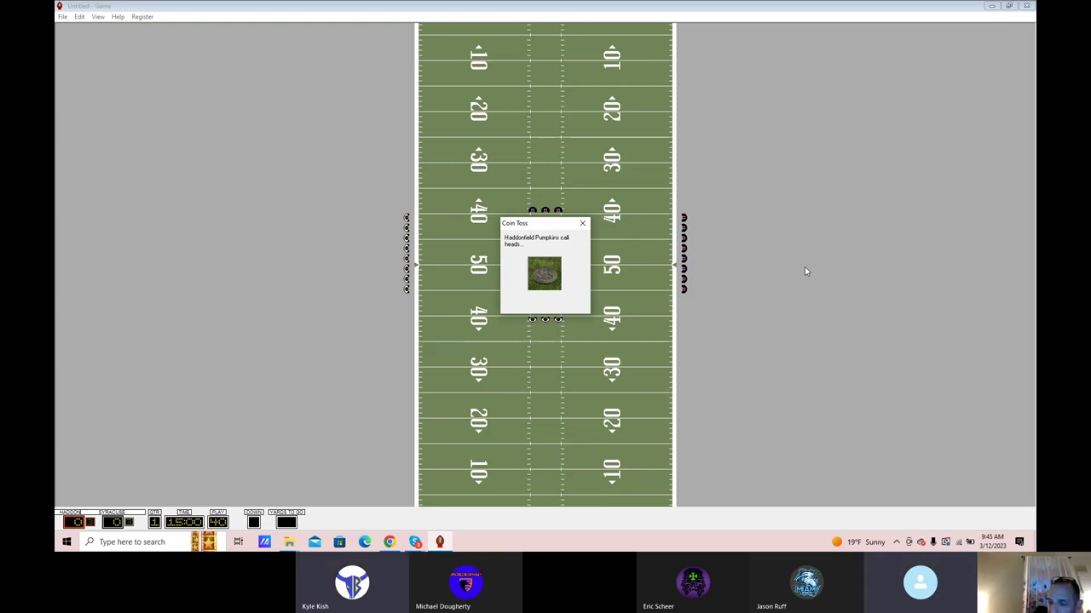
Accept the coin toss and advance through each opening play to the touchdown pass.
{"action": "key", "text": "Return"}
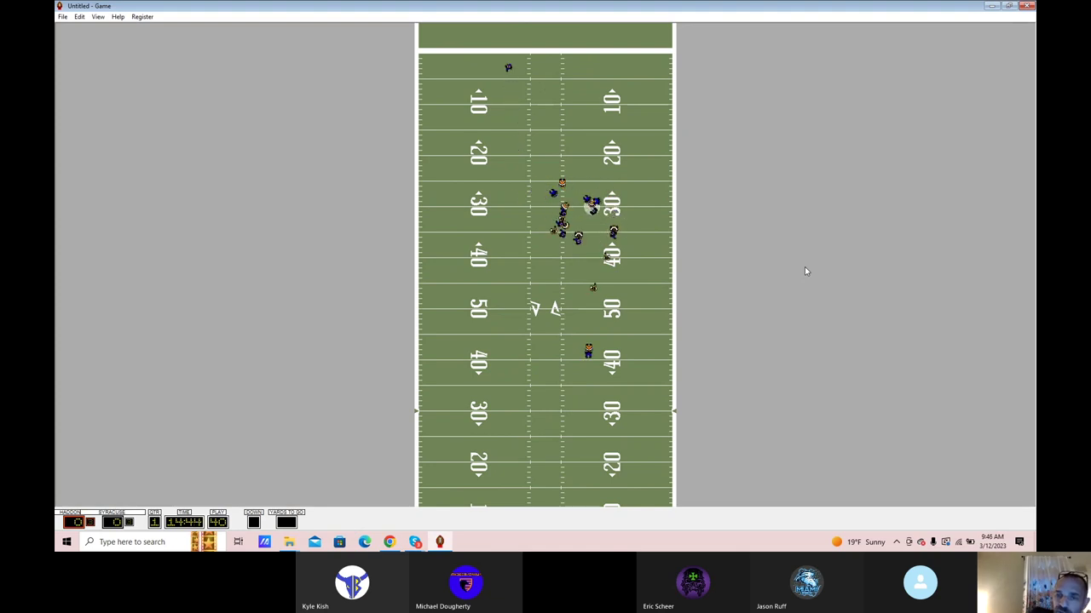
{"action": "key", "text": "Return"}
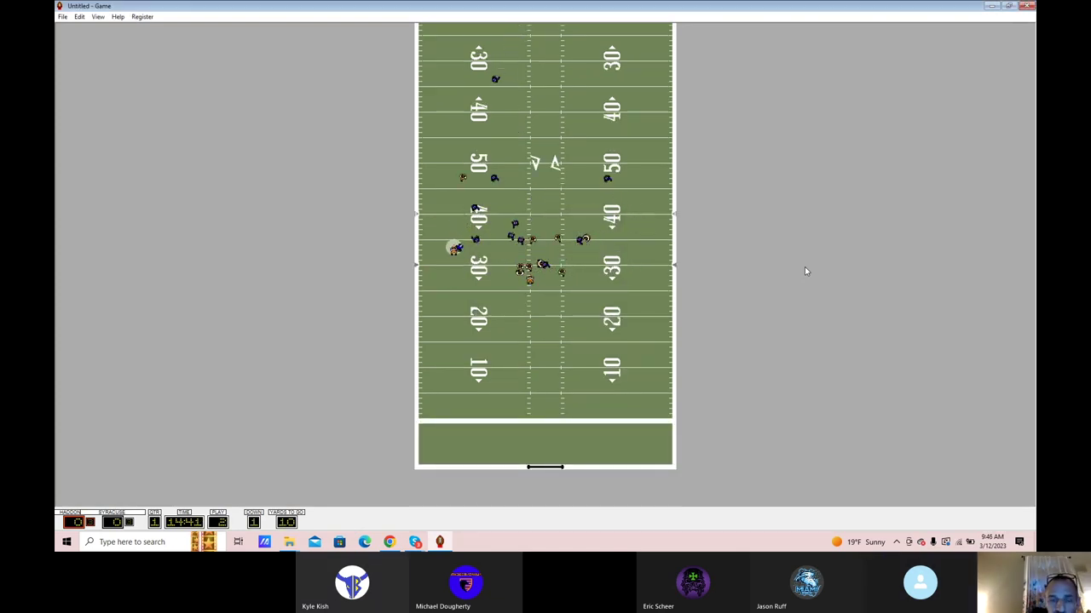
{"action": "key", "text": "Return"}
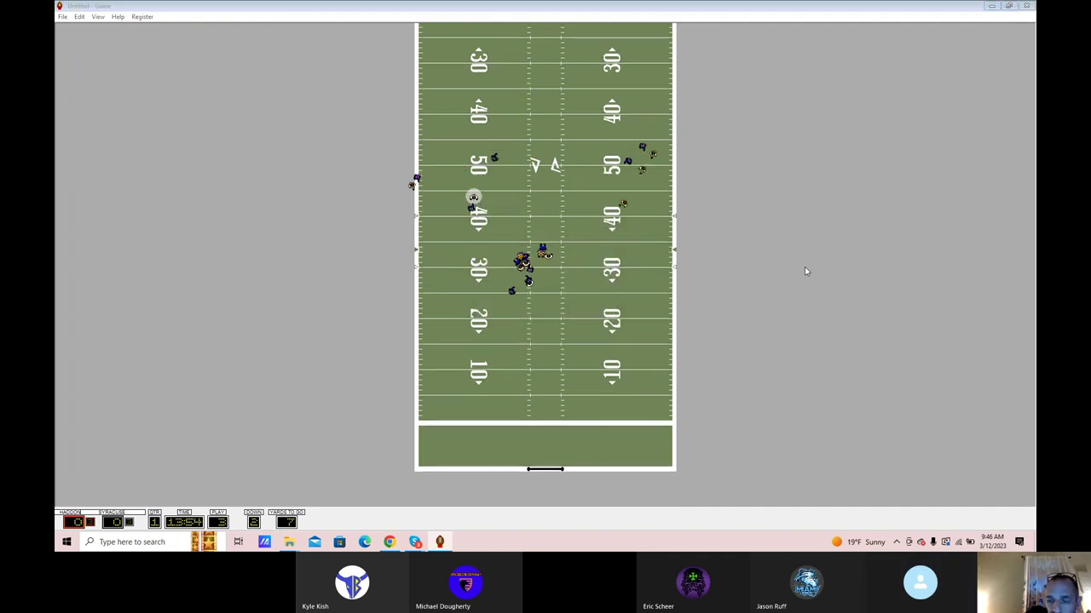
{"action": "key", "text": "Return"}
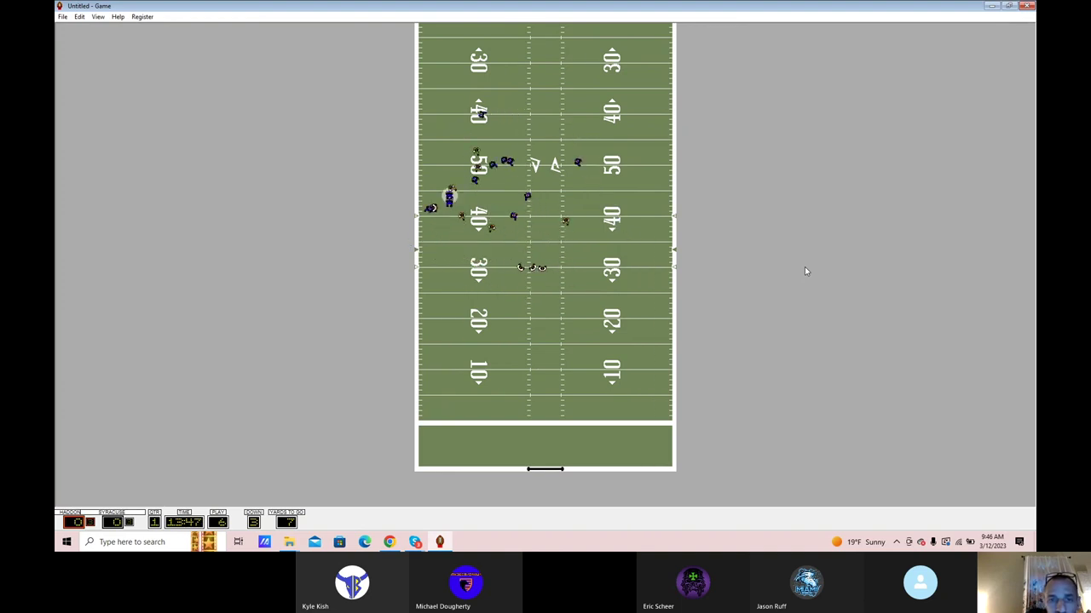
{"action": "key", "text": "Return"}
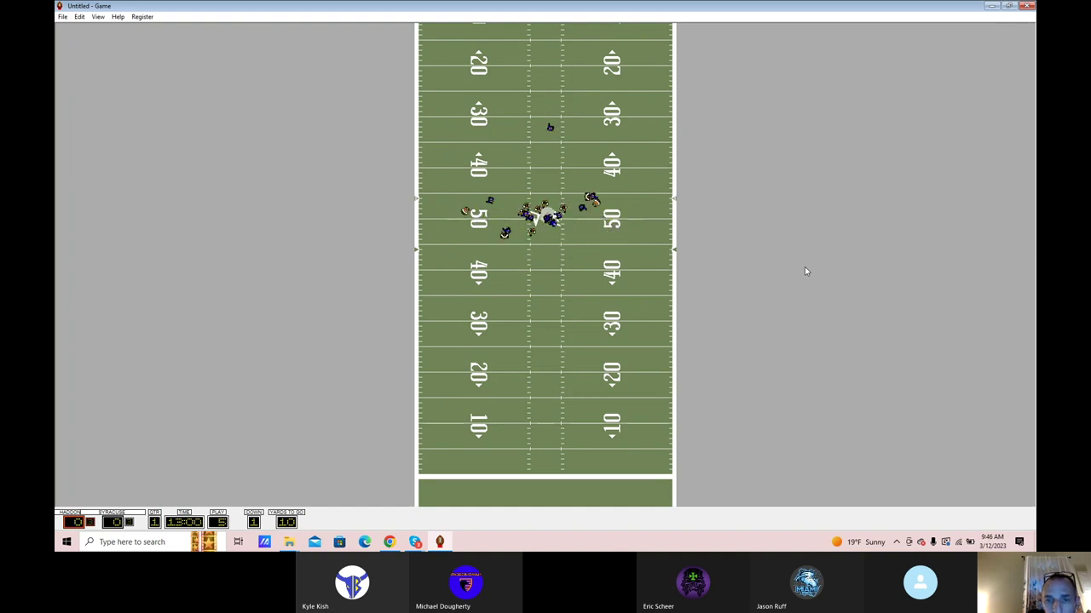
{"action": "key", "text": "Return"}
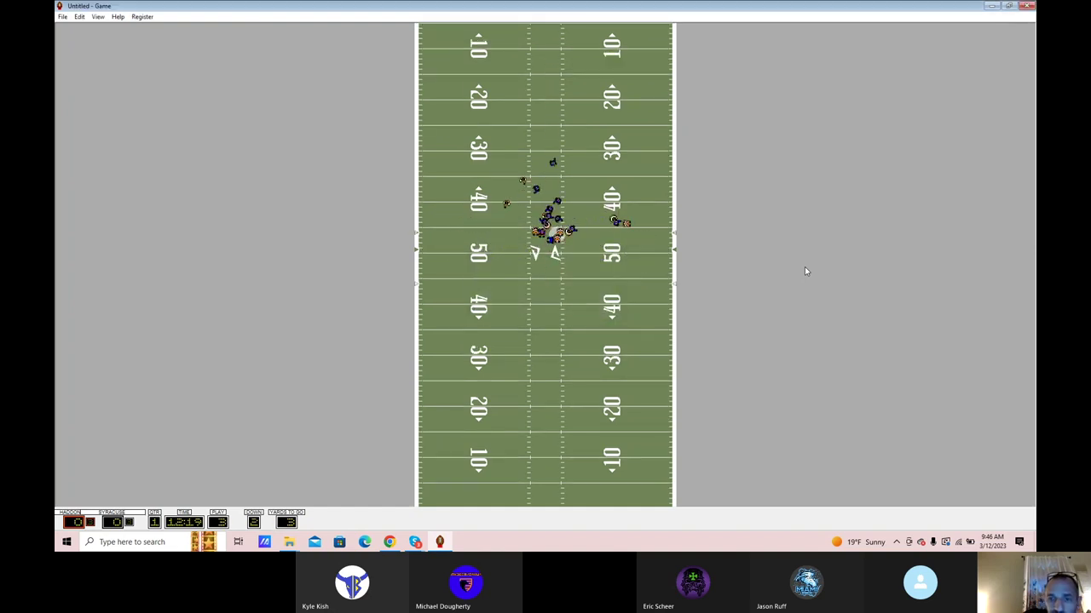
{"action": "key", "text": "Return"}
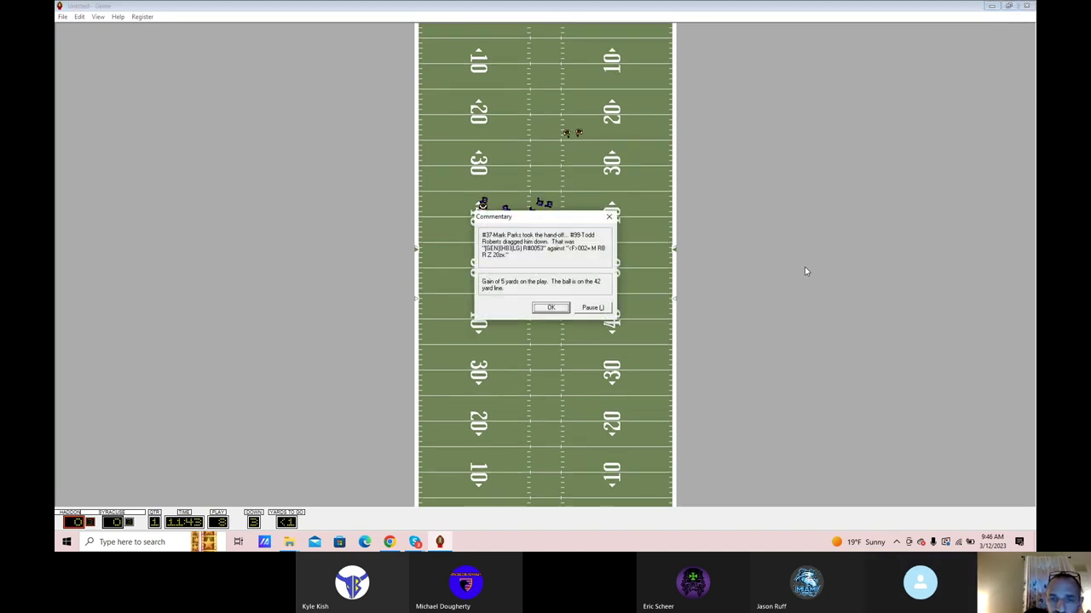
{"action": "key", "text": "Return"}
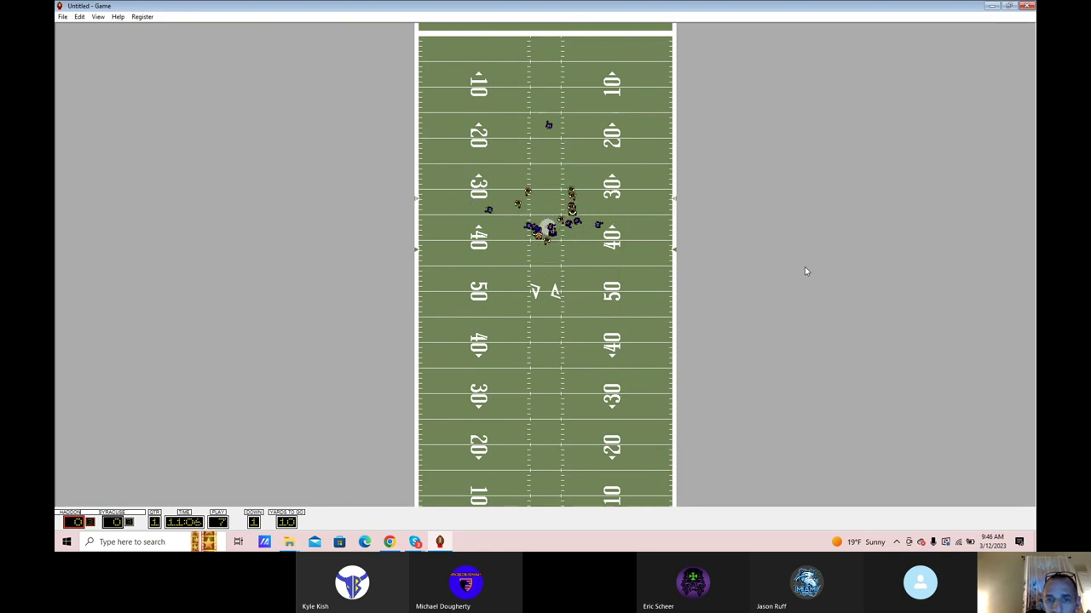
{"action": "key", "text": "Return"}
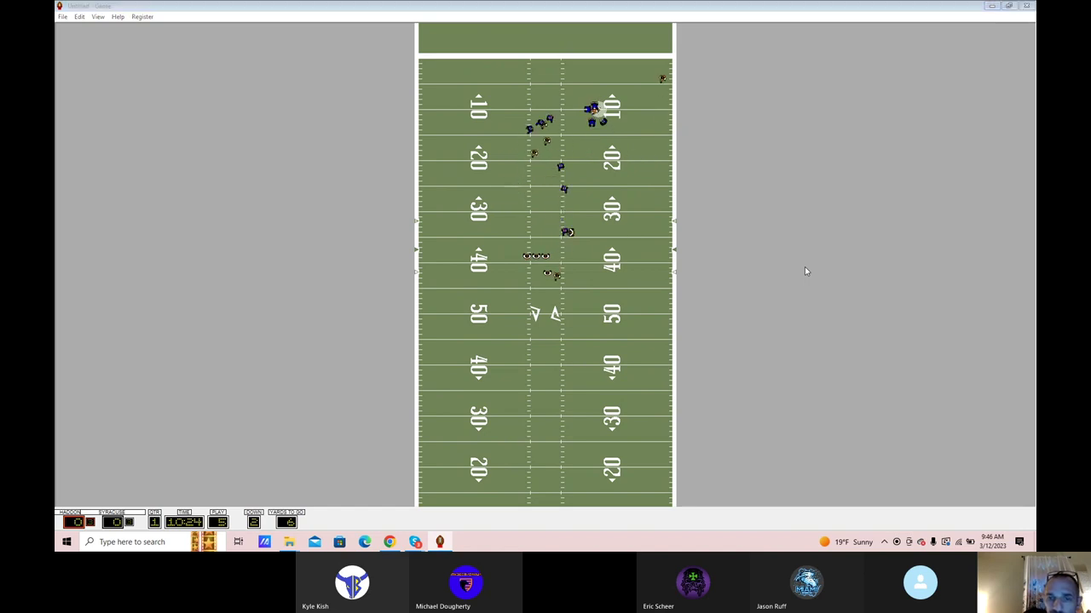
{"action": "key", "text": "Return"}
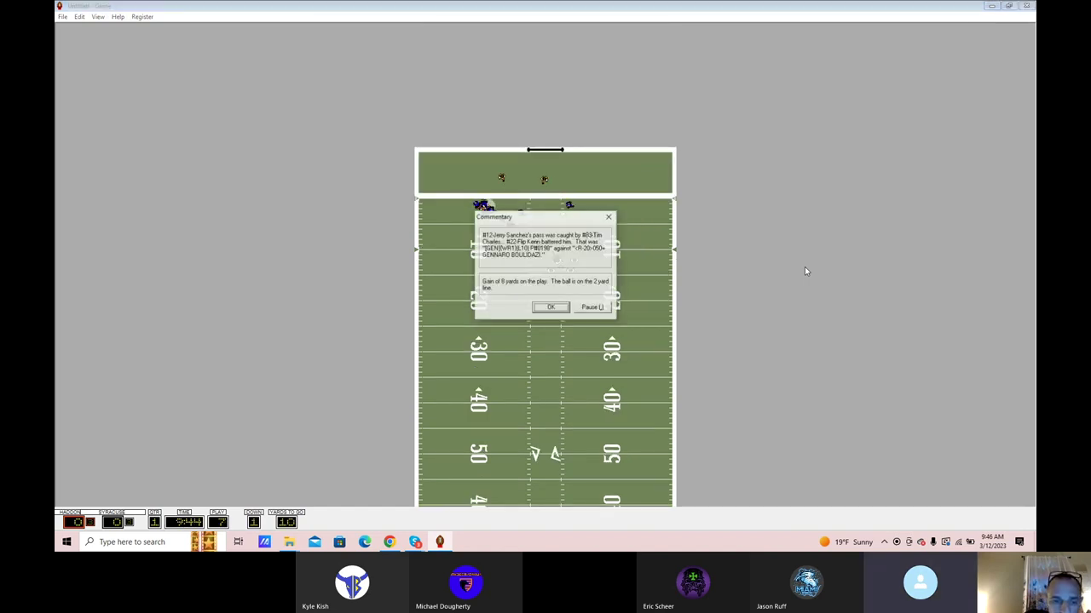
{"action": "key", "text": "Return"}
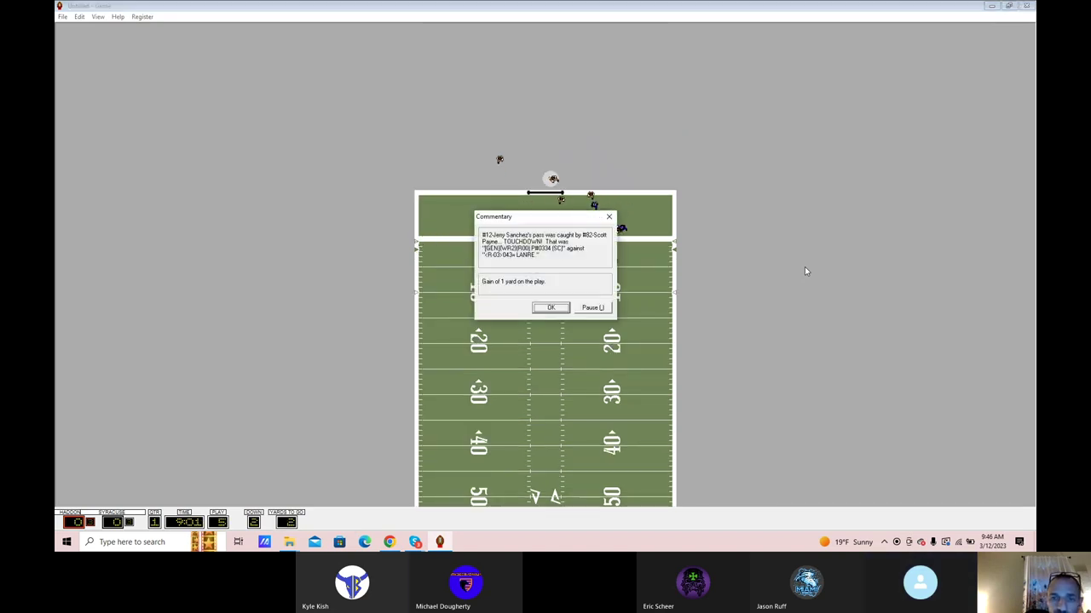
Move past the touchdown, the kickoff and an accepted penalty on the new drive.
{"action": "key", "text": "Return"}
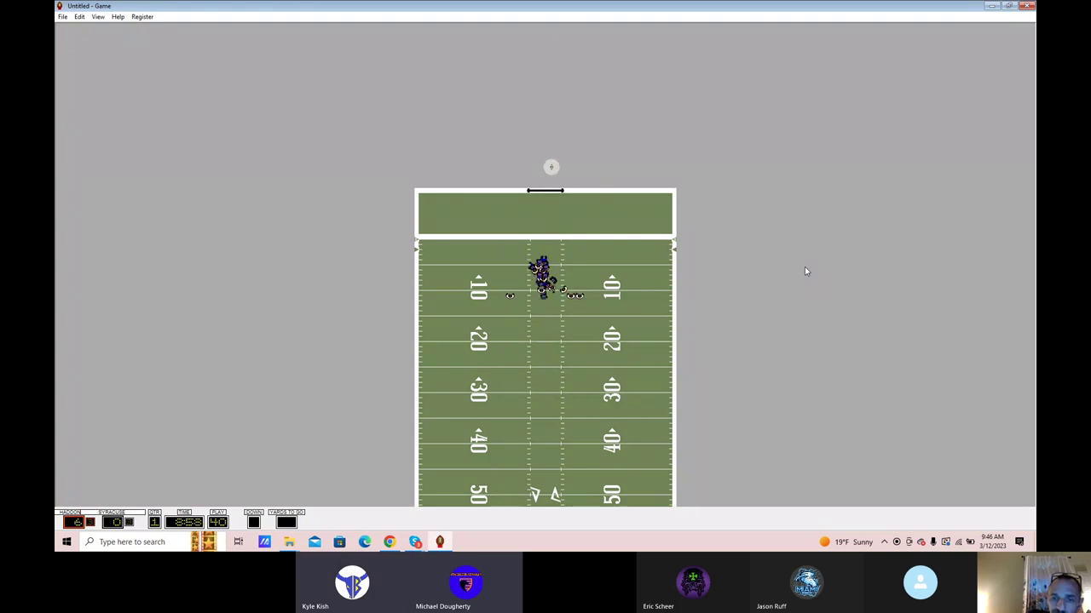
{"action": "key", "text": "Return"}
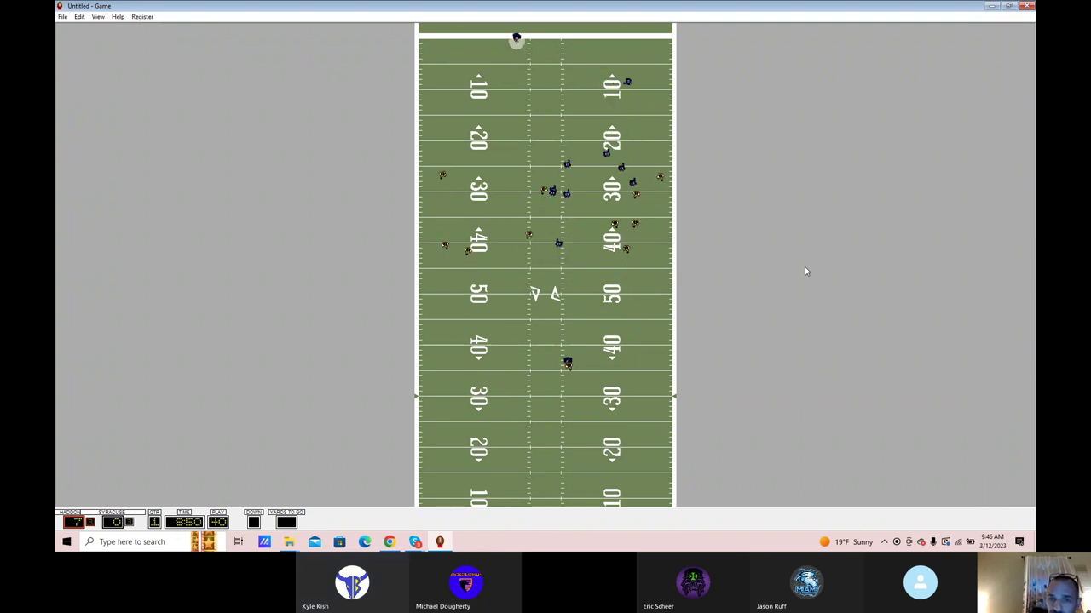
{"action": "key", "text": "Return"}
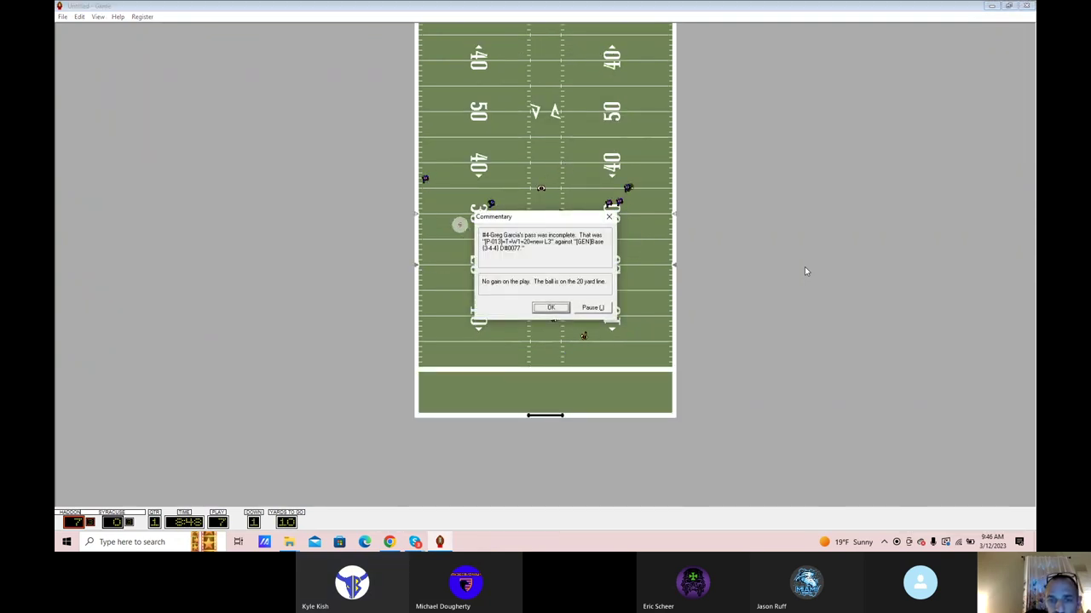
{"action": "key", "text": "Return"}
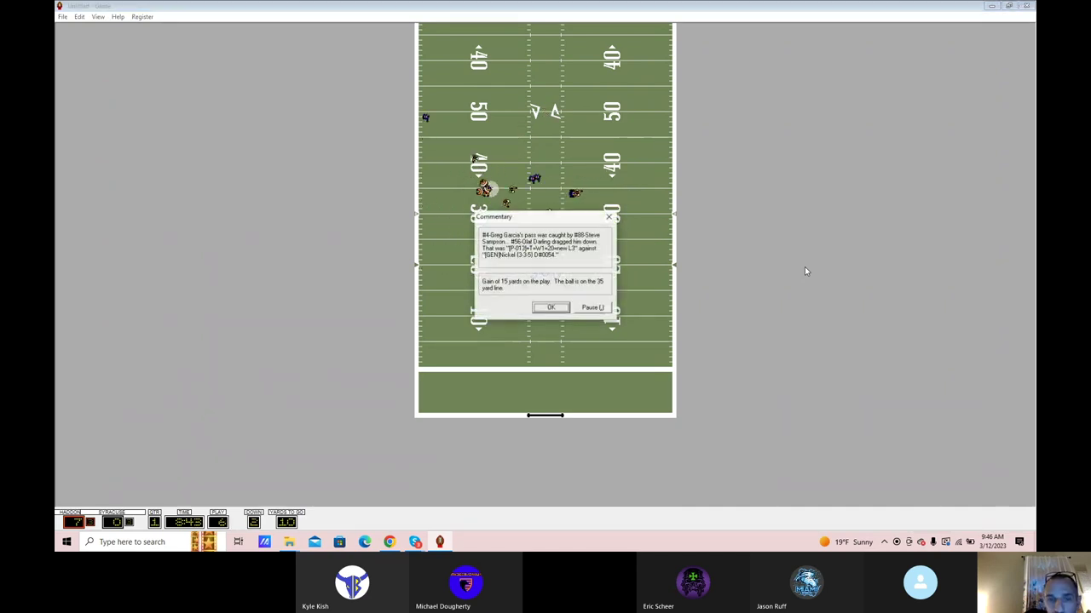
{"action": "key", "text": "Return"}
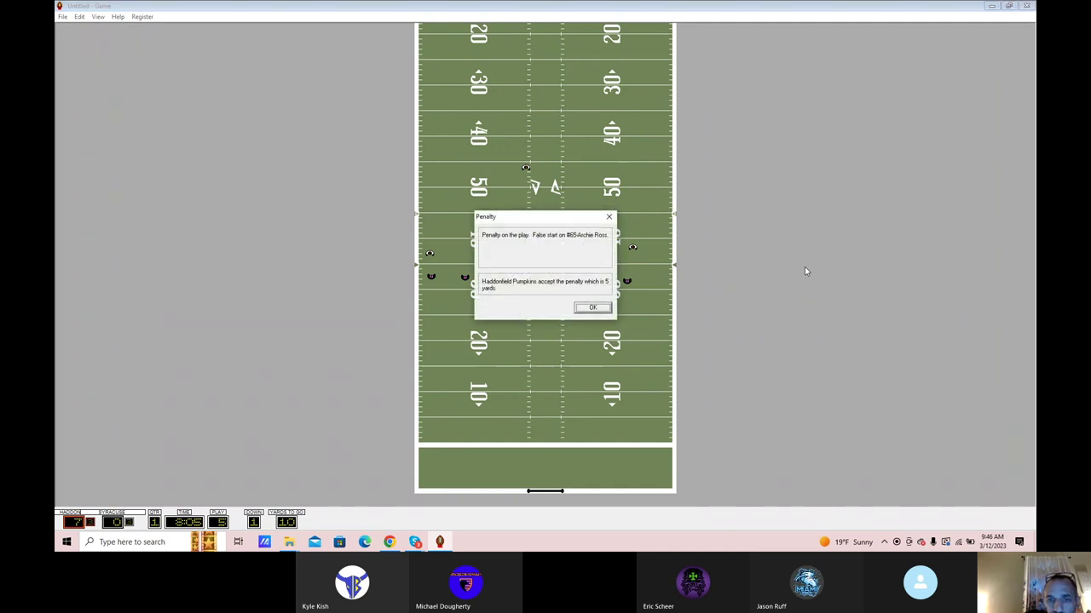
{"action": "key", "text": "Return"}
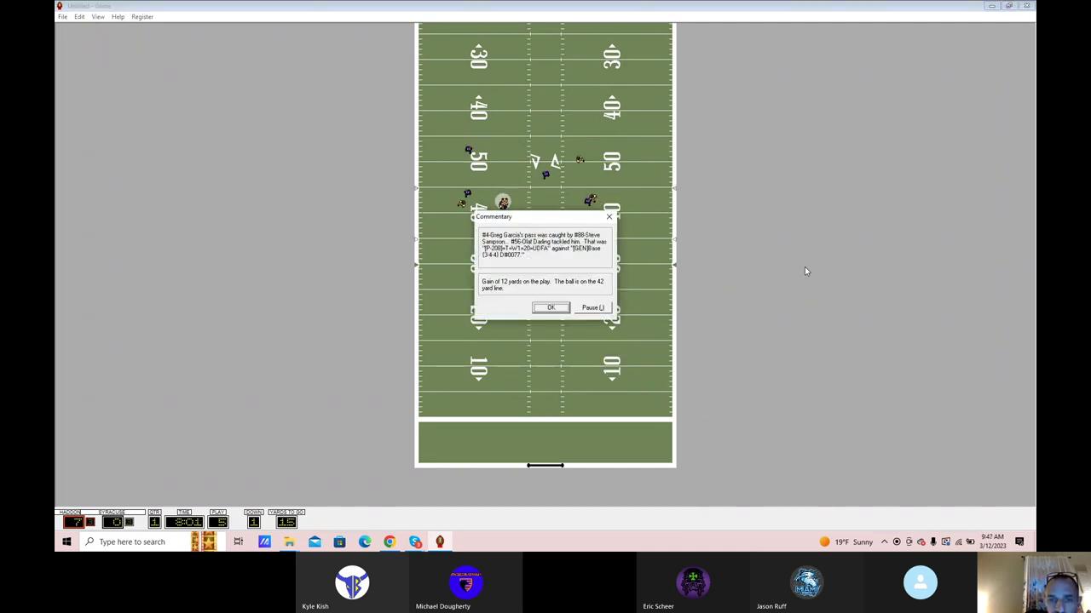
{"action": "key", "text": "Return"}
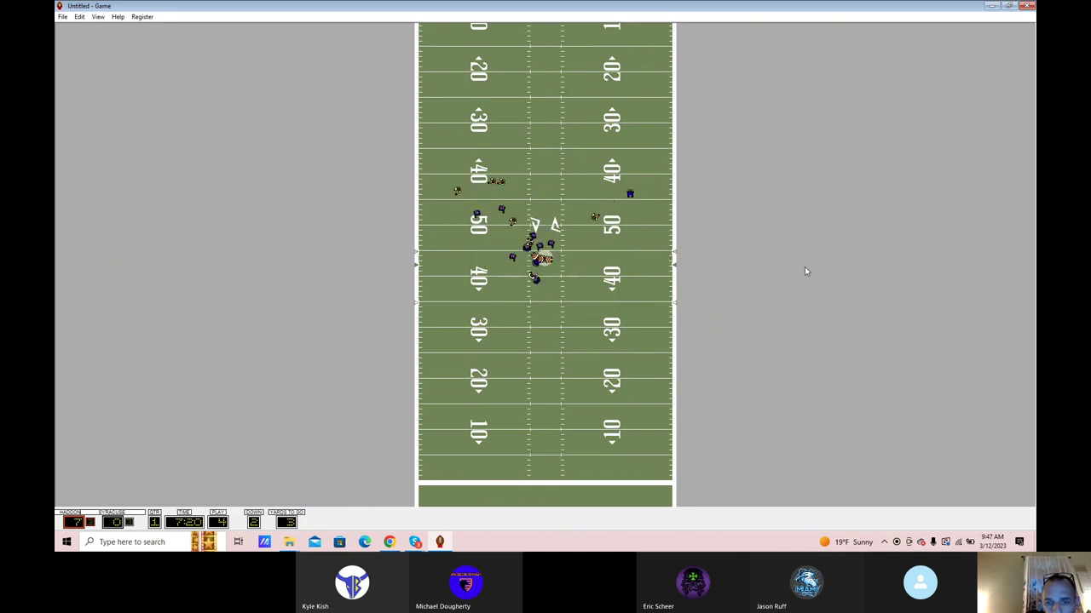
{"action": "key", "text": "Return"}
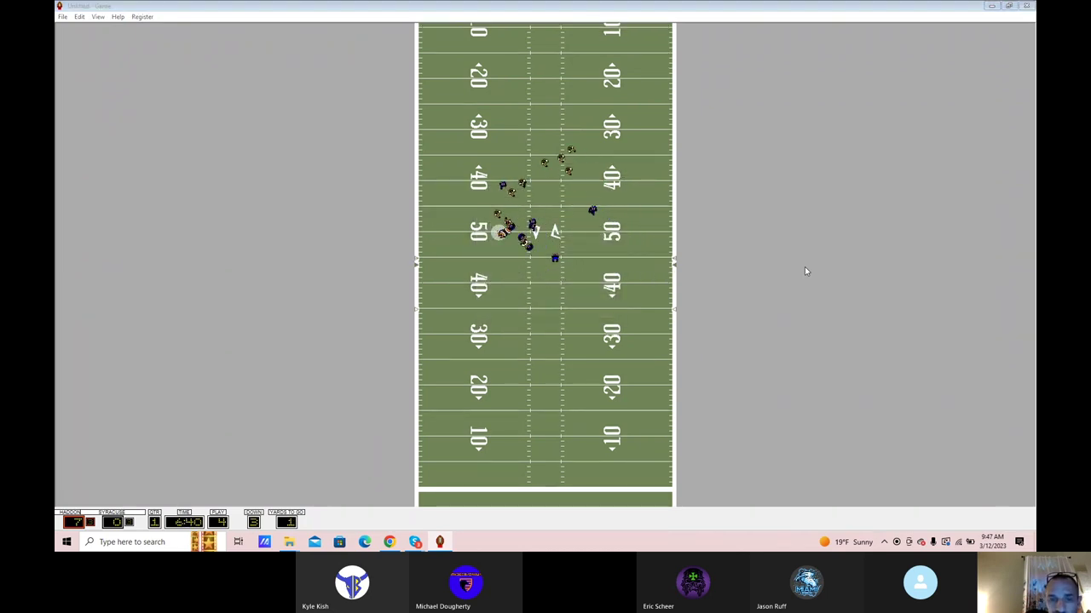
Keep simulating downs until a pass is broken up near the 14-yard line.
{"action": "key", "text": "Return"}
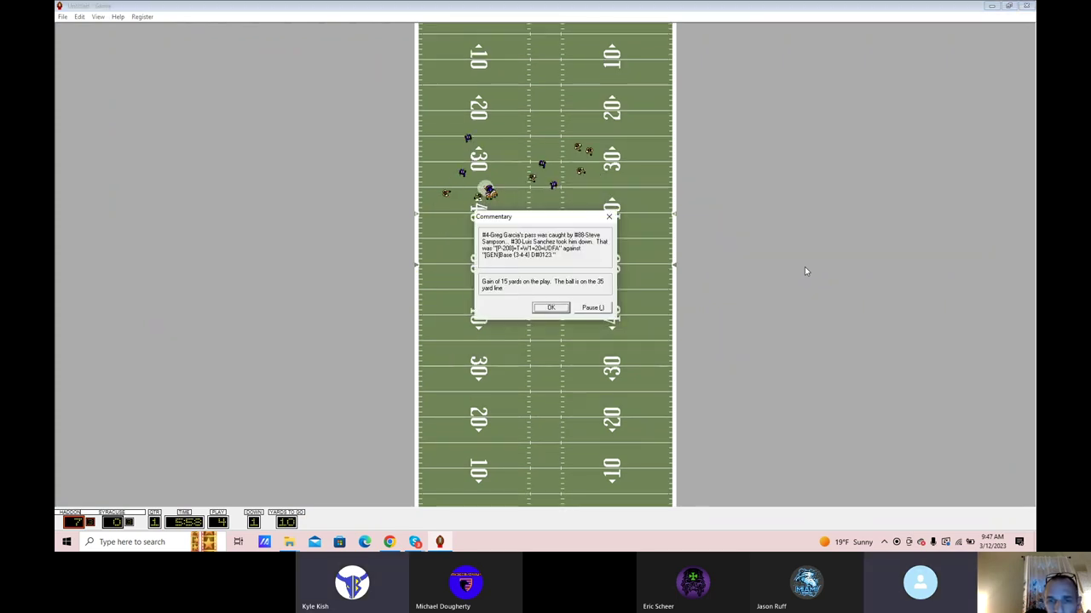
{"action": "key", "text": "Return"}
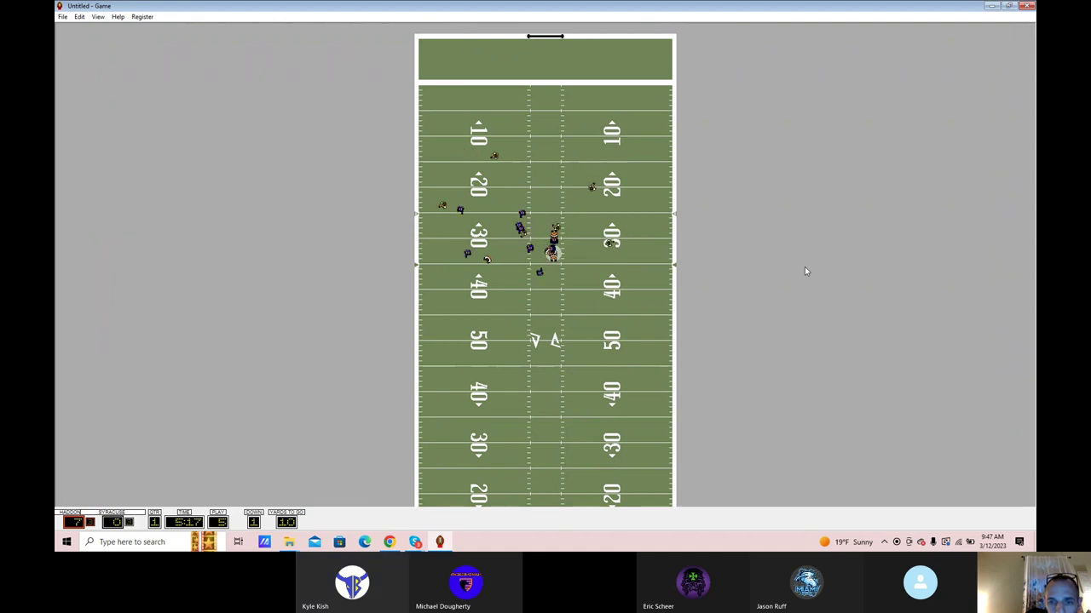
{"action": "key", "text": "Return"}
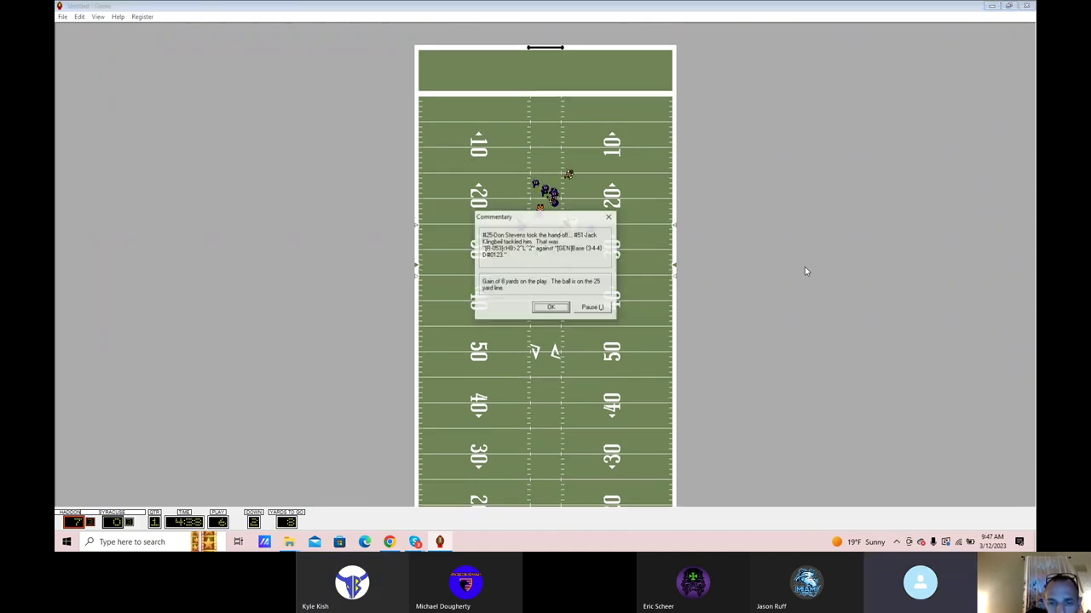
{"action": "key", "text": "Return"}
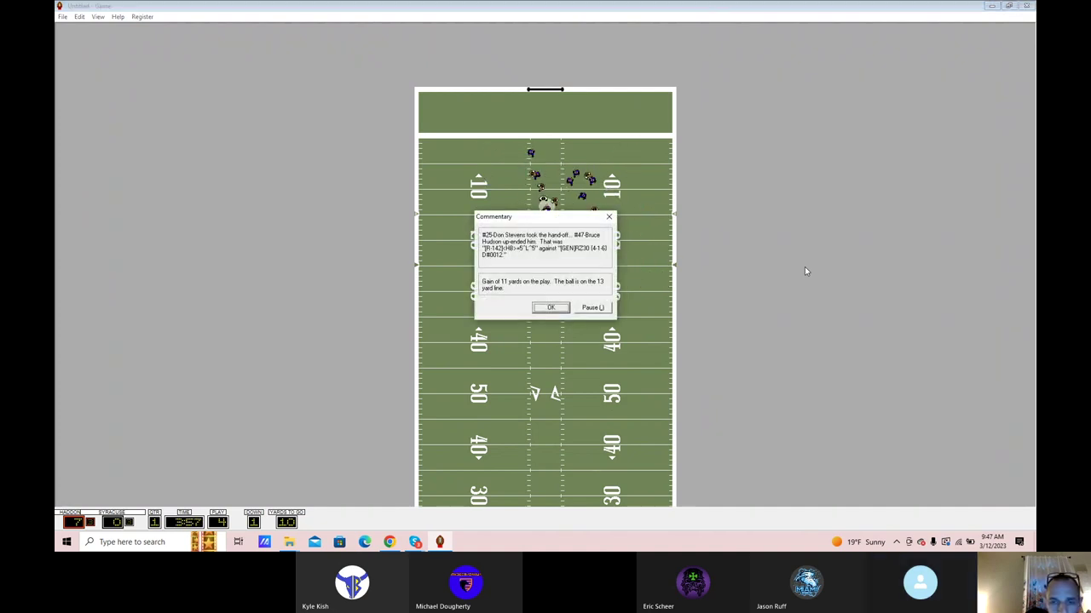
{"action": "key", "text": "Return"}
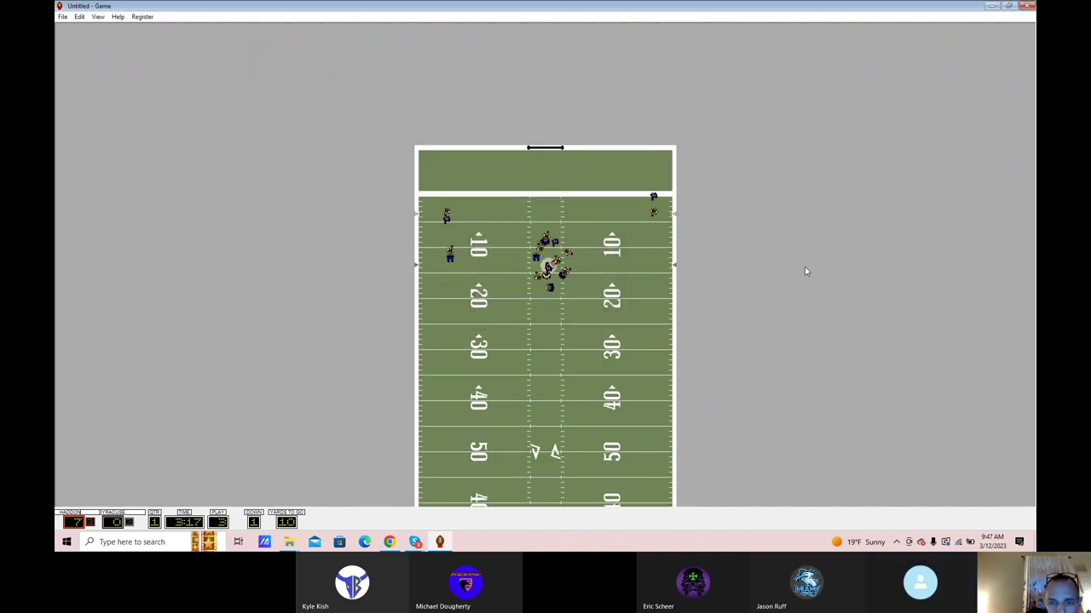
{"action": "key", "text": "Return"}
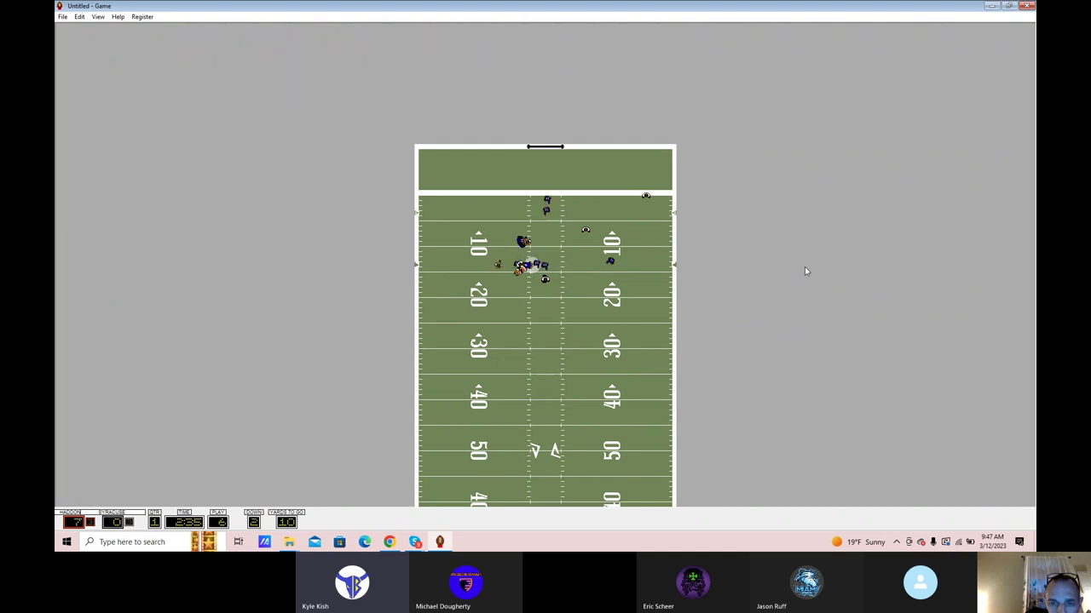
{"action": "key", "text": "Return"}
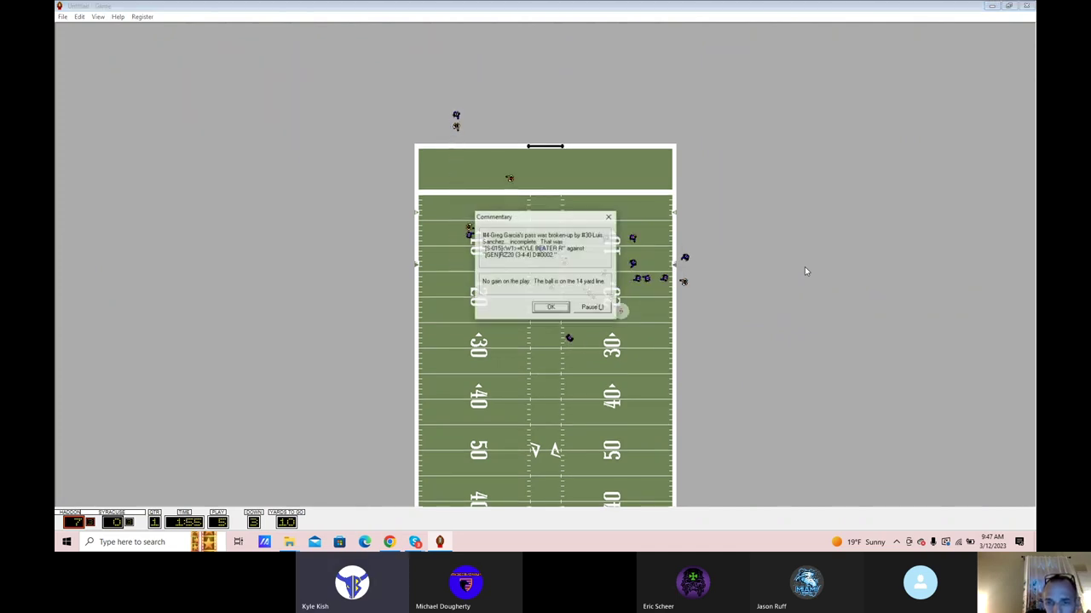
{"action": "key", "text": "Return"}
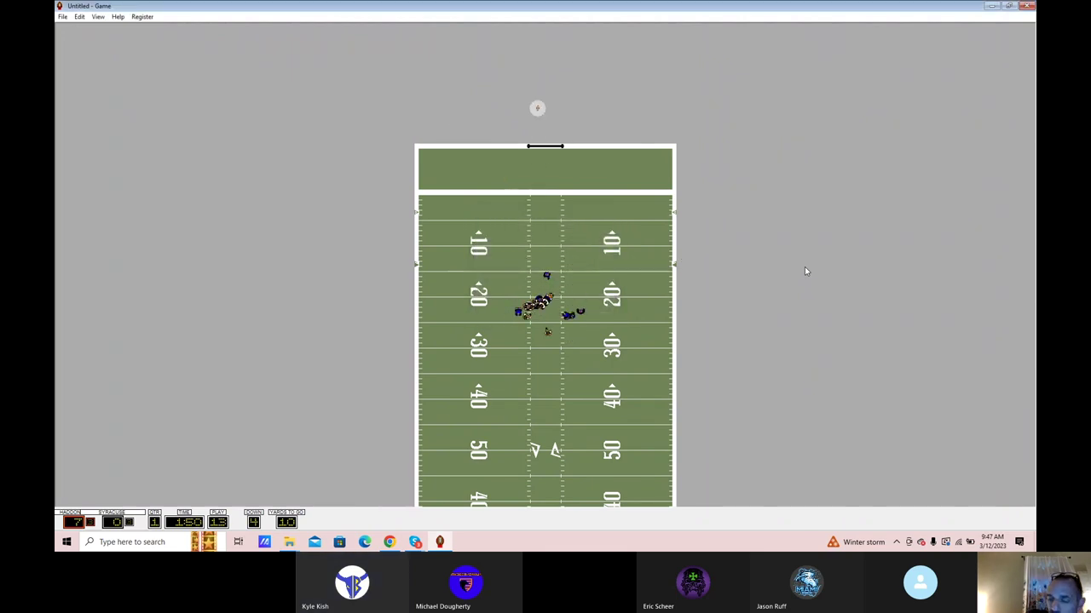
Advance through the kickoff return and 7- and 20-yard passes to the 31.
{"action": "key", "text": "Return"}
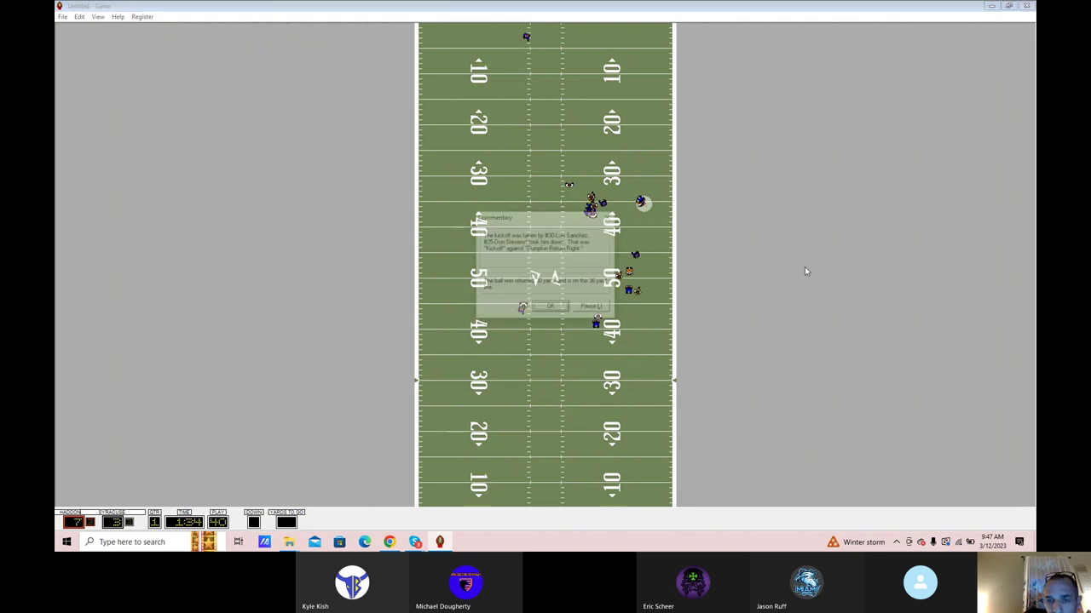
{"action": "key", "text": "Return"}
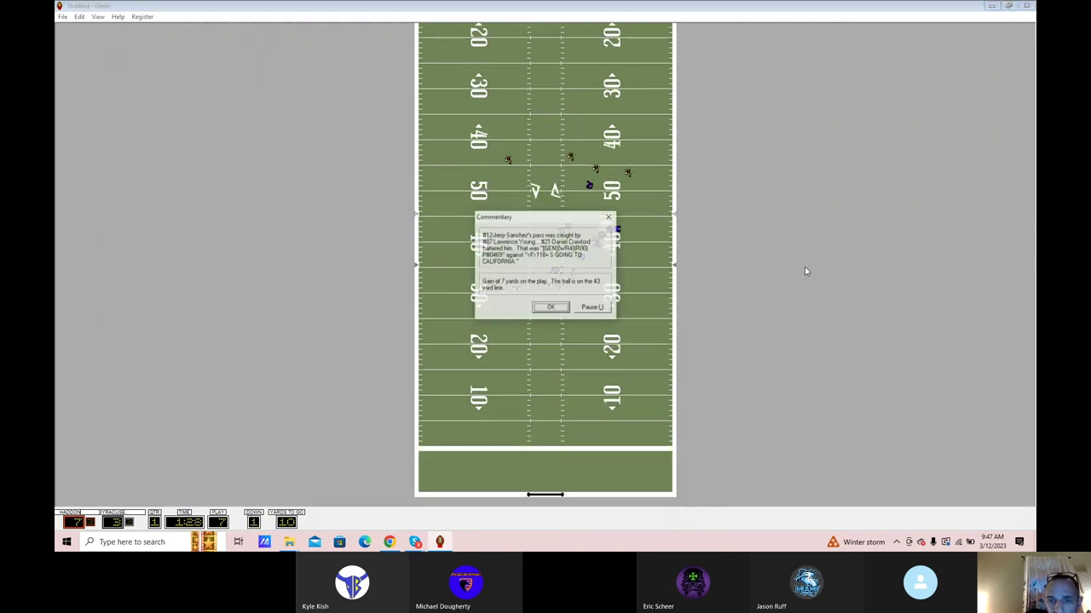
{"action": "key", "text": "Return"}
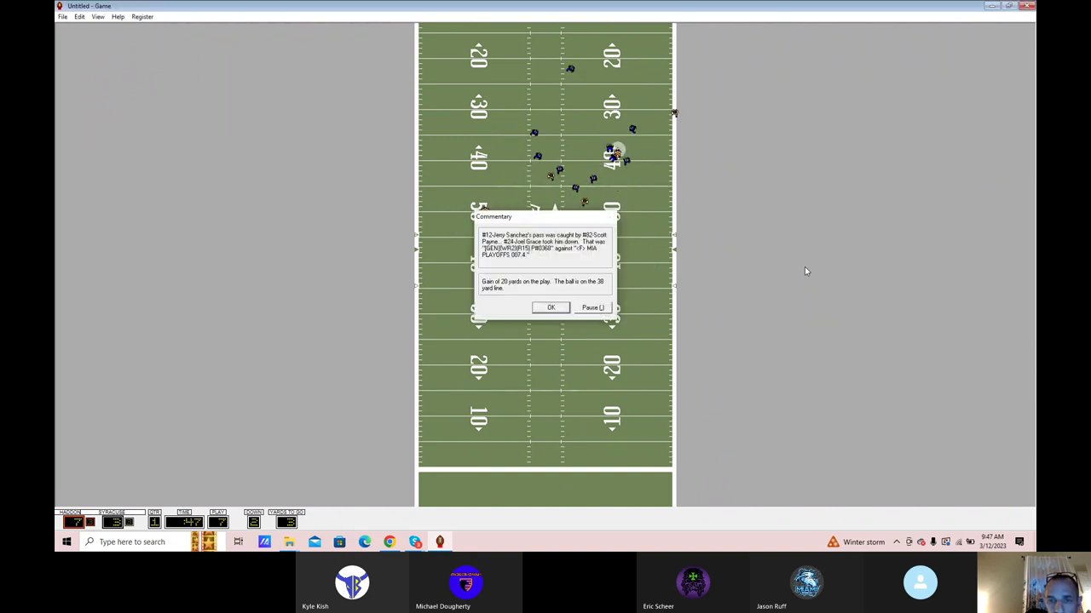
{"action": "key", "text": "Return"}
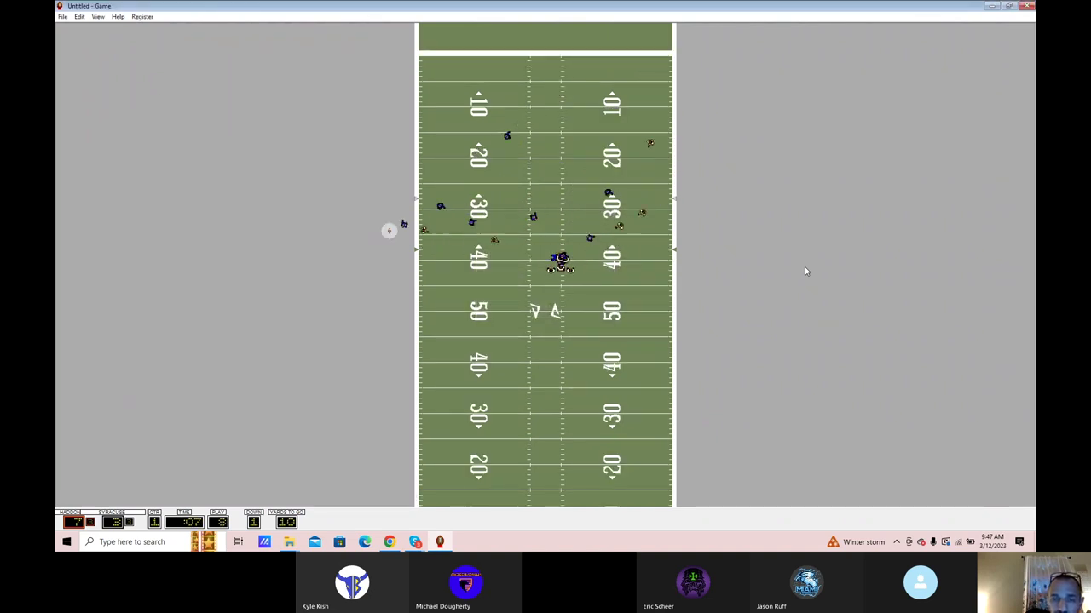
{"action": "key", "text": "Return"}
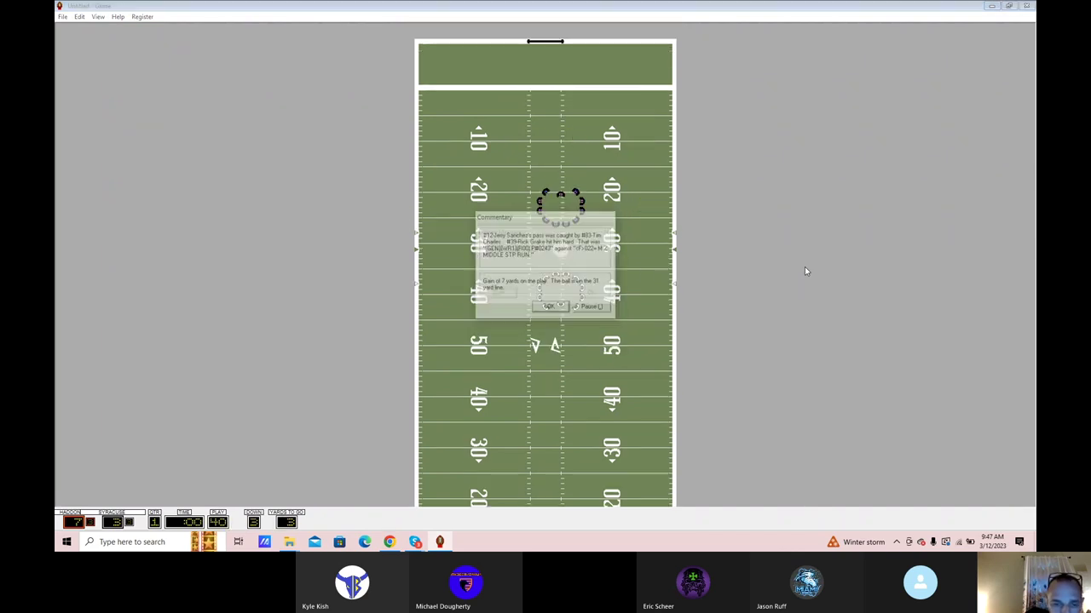
Review the quarter-end statistics, start the second quarter, and play through to a touchback.
{"action": "key", "text": "Return"}
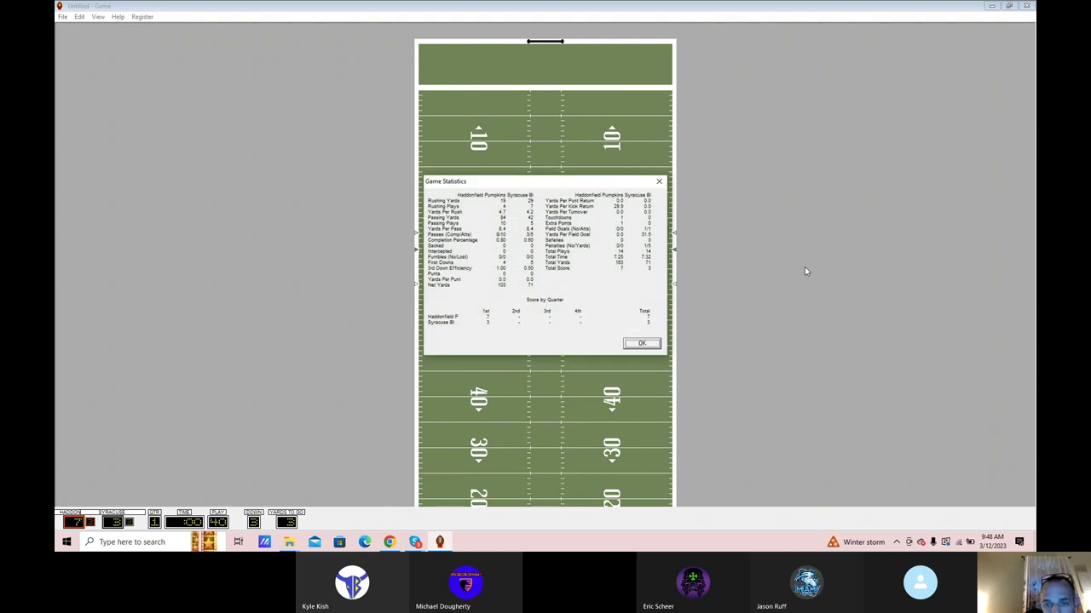
{"action": "key", "text": "Return"}
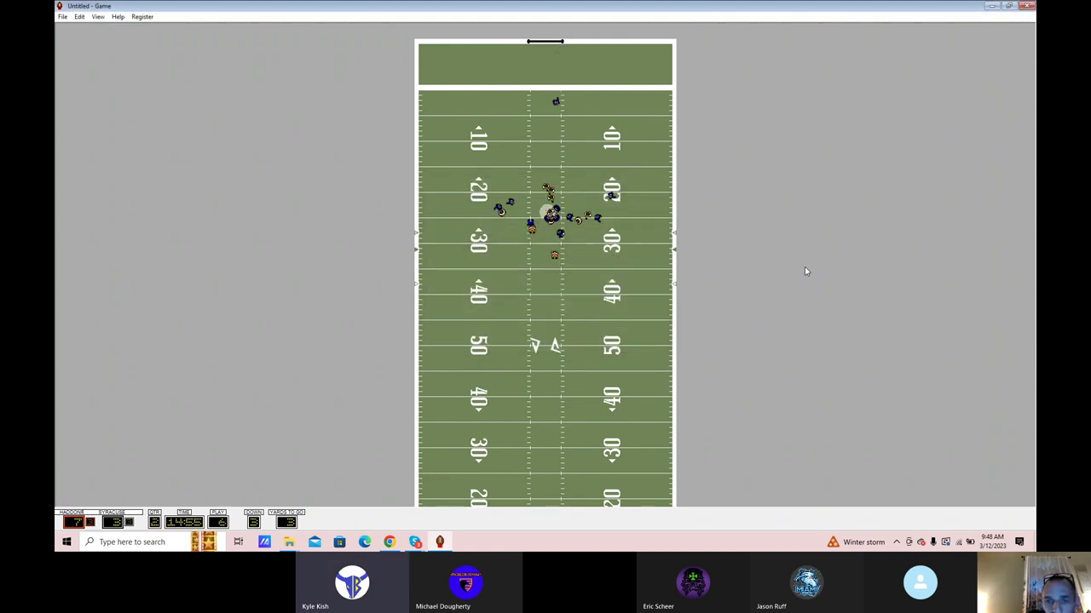
{"action": "key", "text": "Return"}
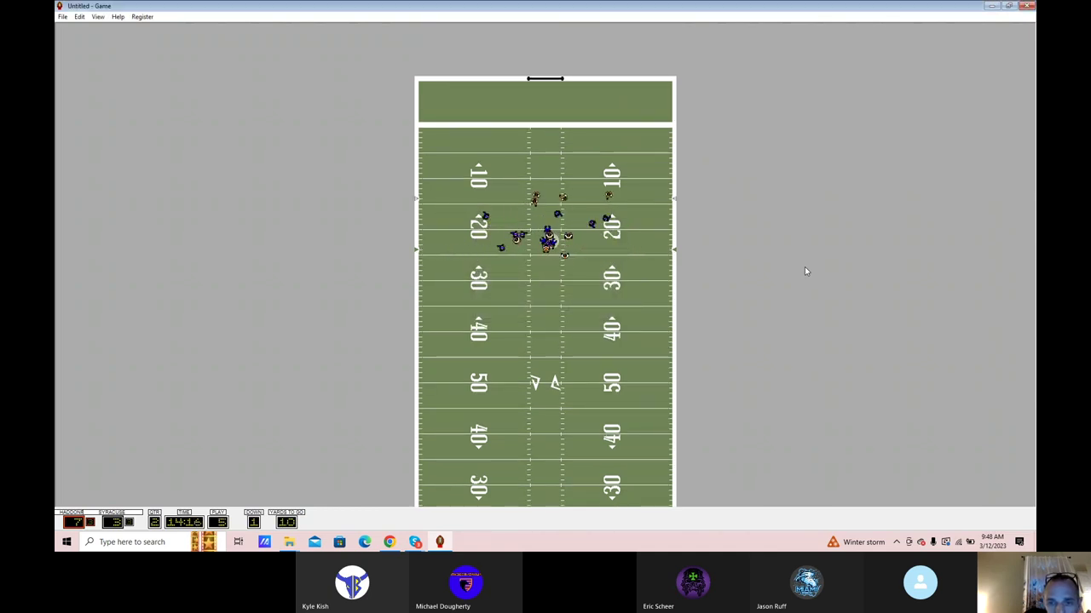
{"action": "key", "text": "Return"}
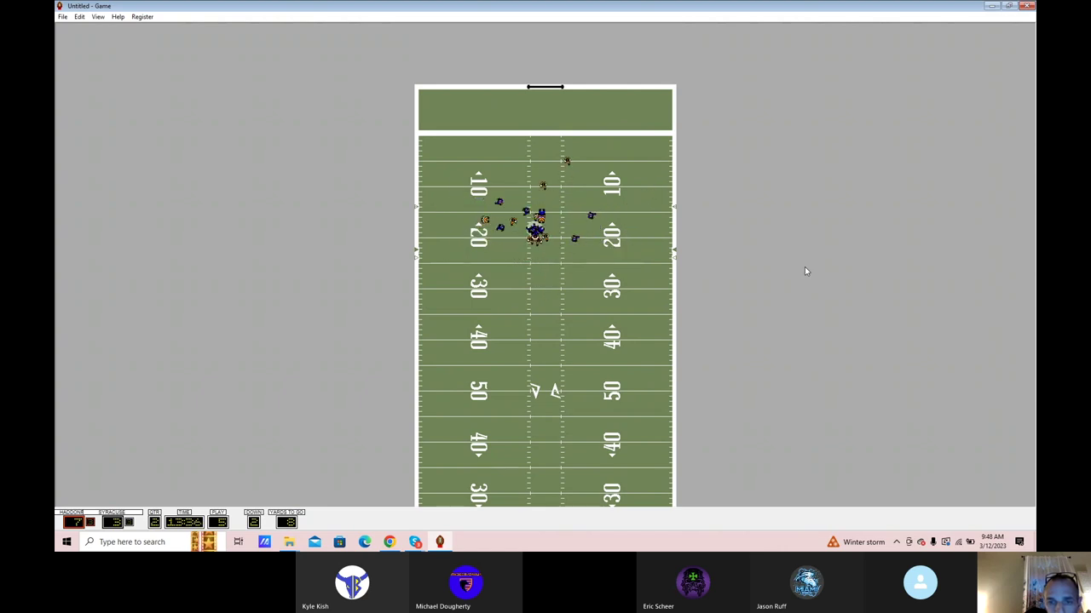
{"action": "key", "text": "Return"}
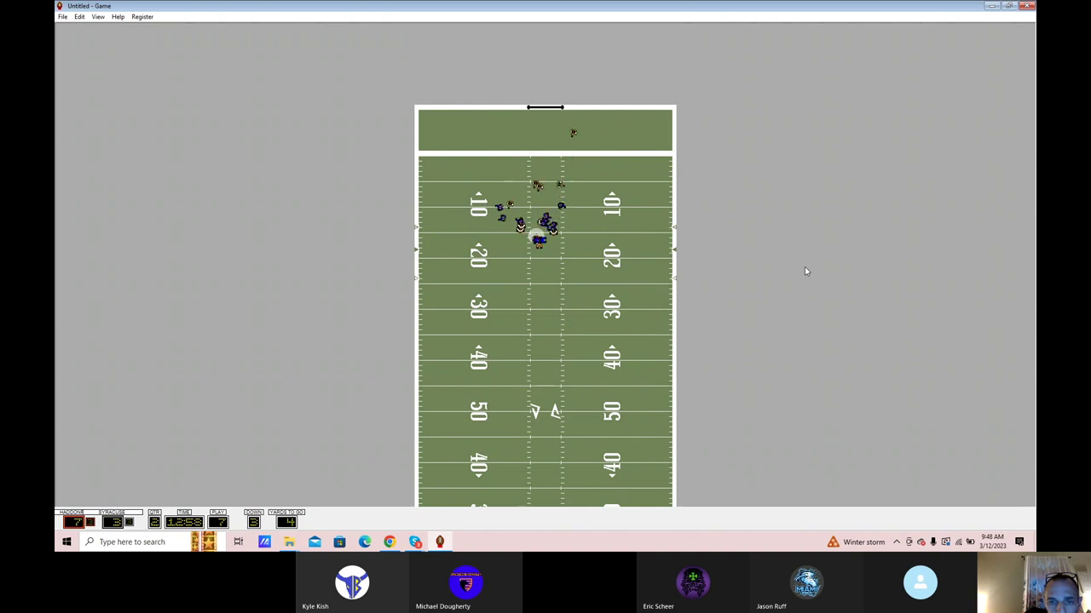
{"action": "key", "text": "Return"}
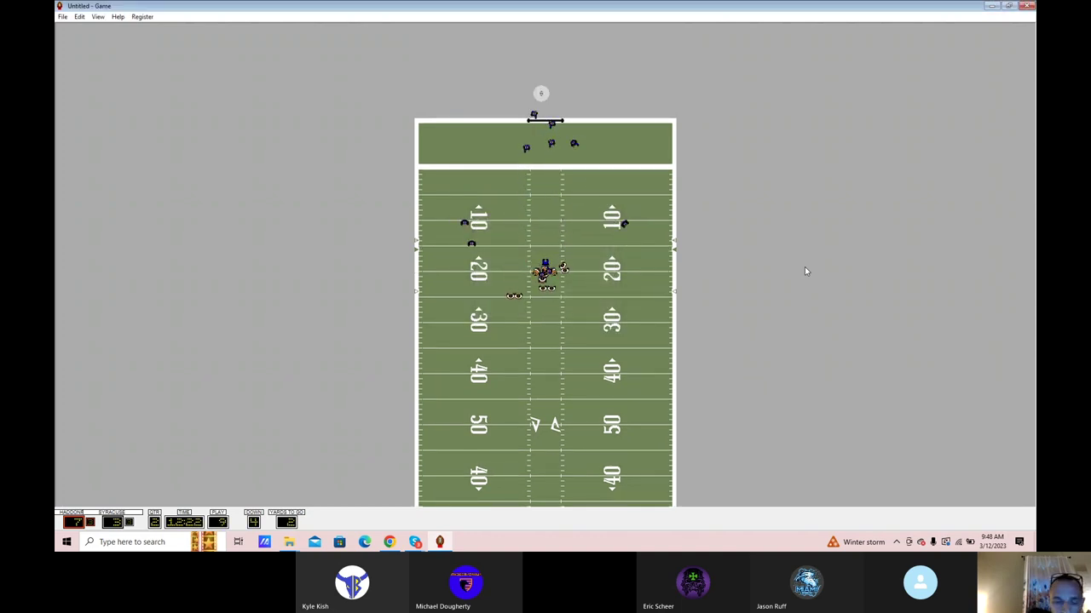
{"action": "key", "text": "Return"}
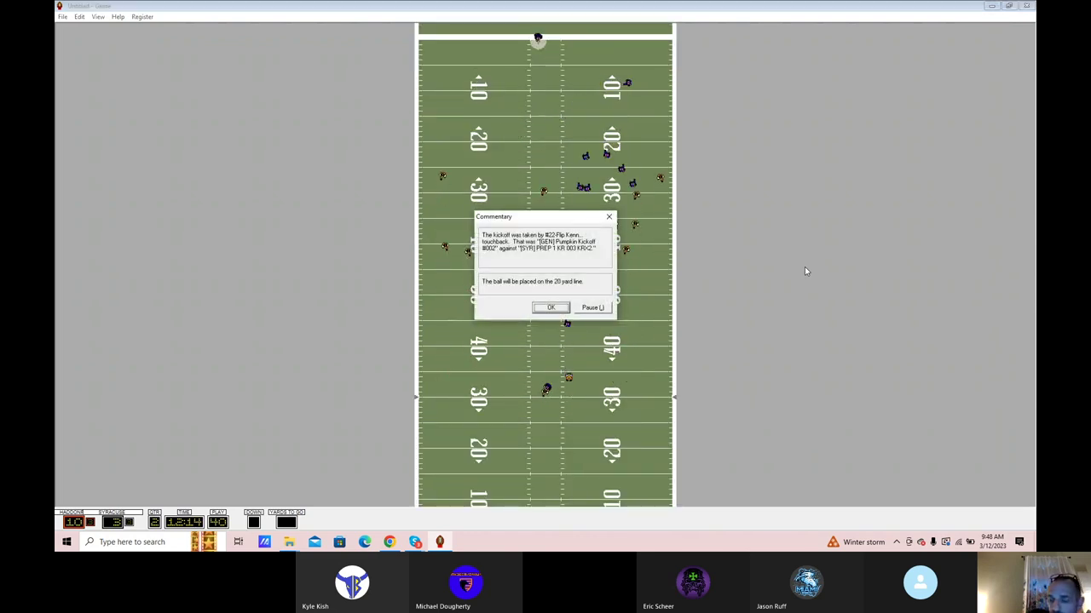
{"action": "key", "text": "Return"}
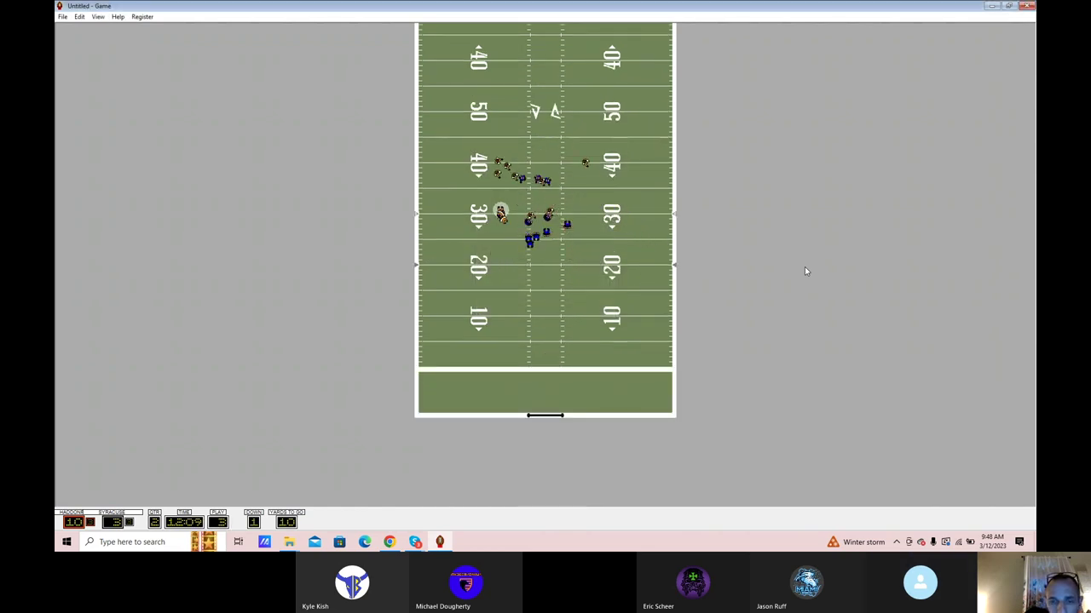
Simulate the next drive's downs, including an incomplete pass.
{"action": "key", "text": "Return"}
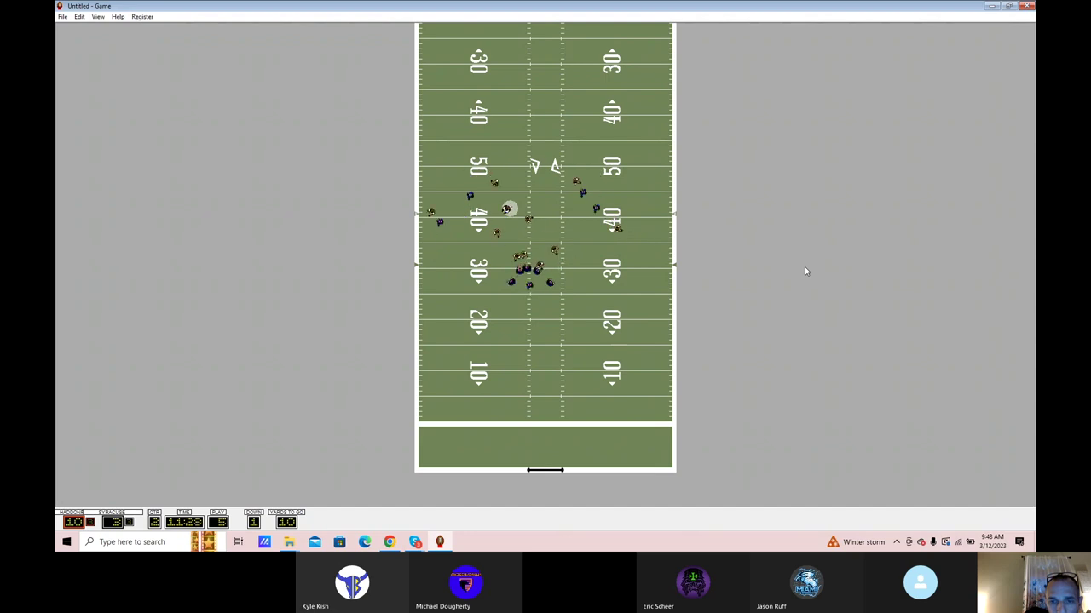
{"action": "key", "text": "Return"}
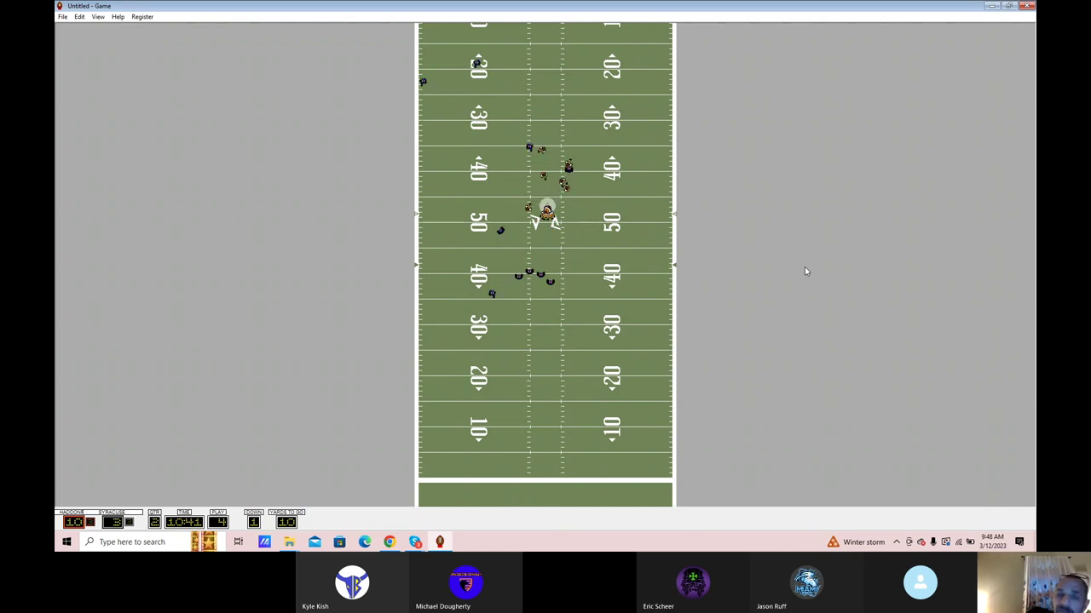
{"action": "key", "text": "Return"}
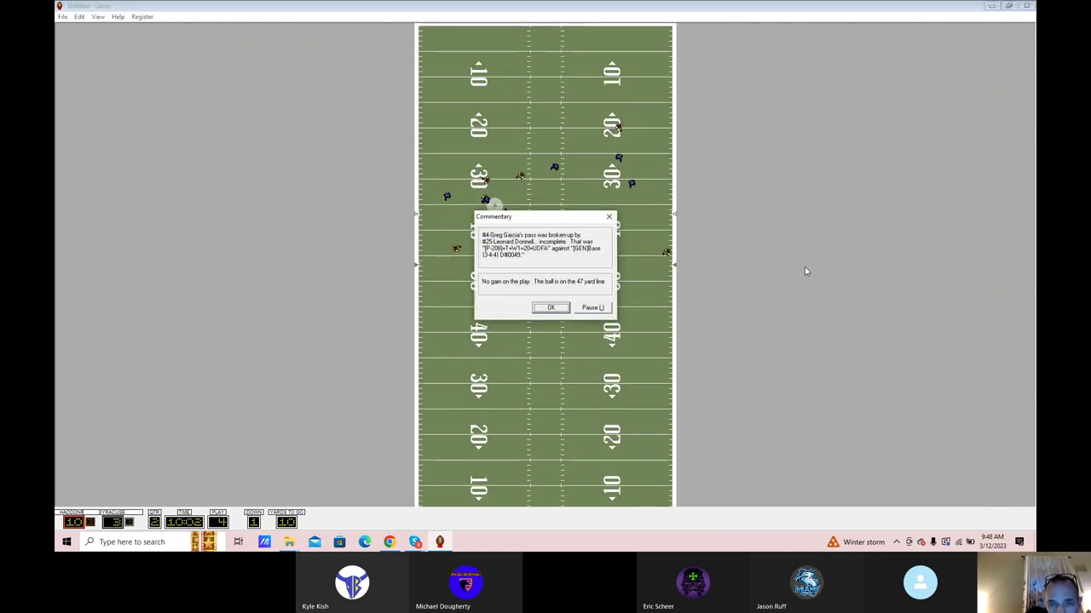
{"action": "key", "text": "Return"}
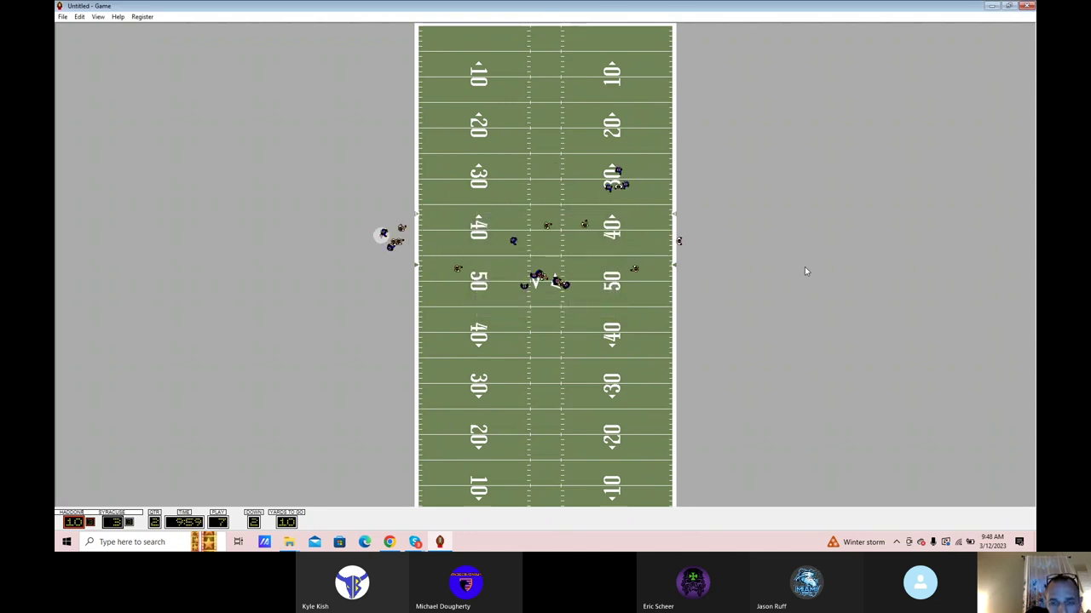
{"action": "key", "text": "Return"}
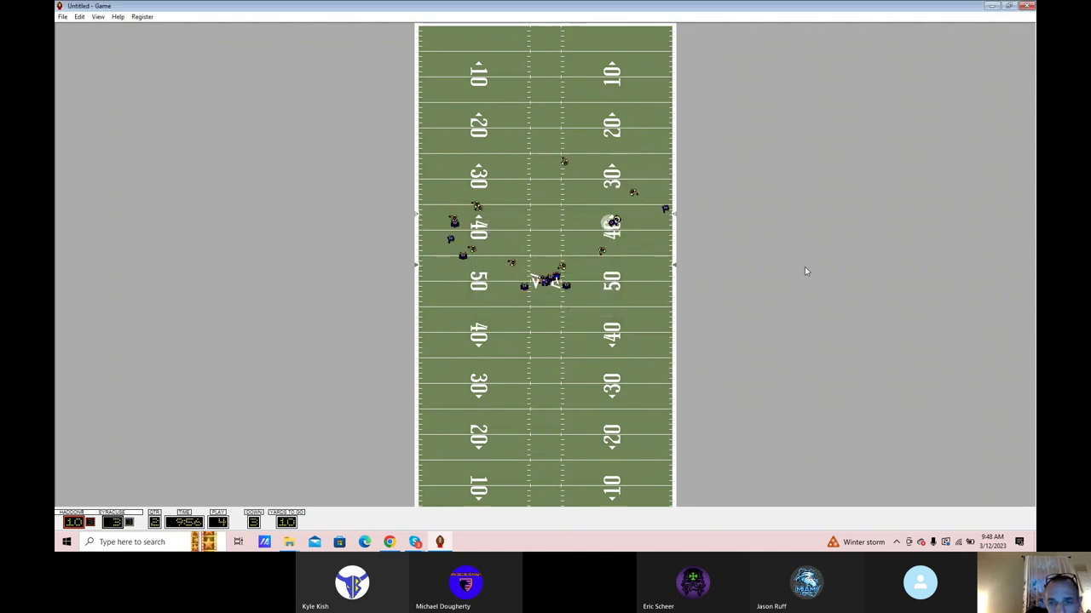
{"action": "key", "text": "Return"}
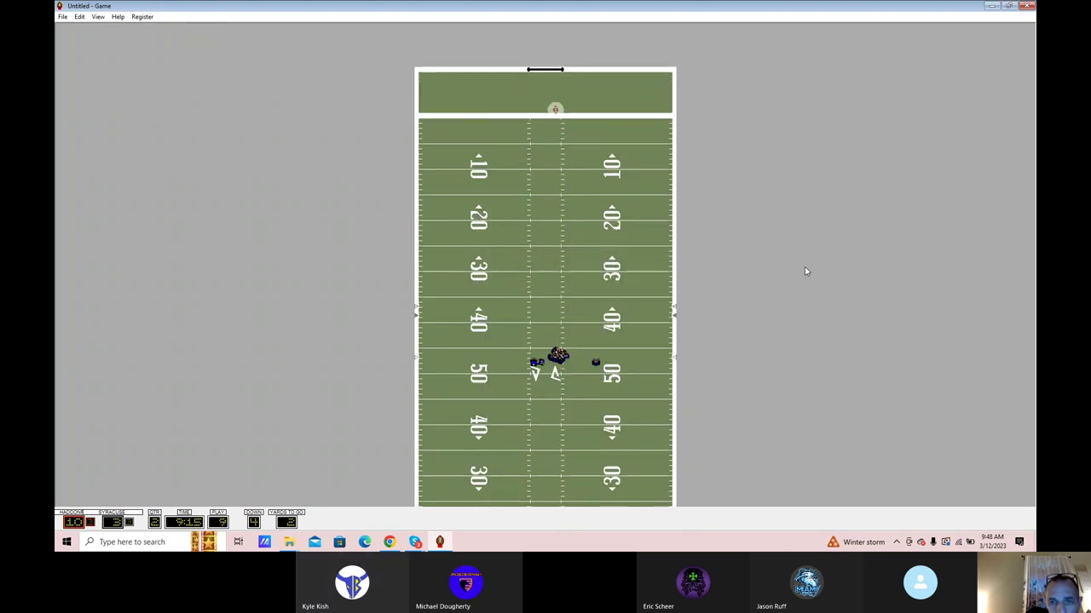
{"action": "key", "text": "Return"}
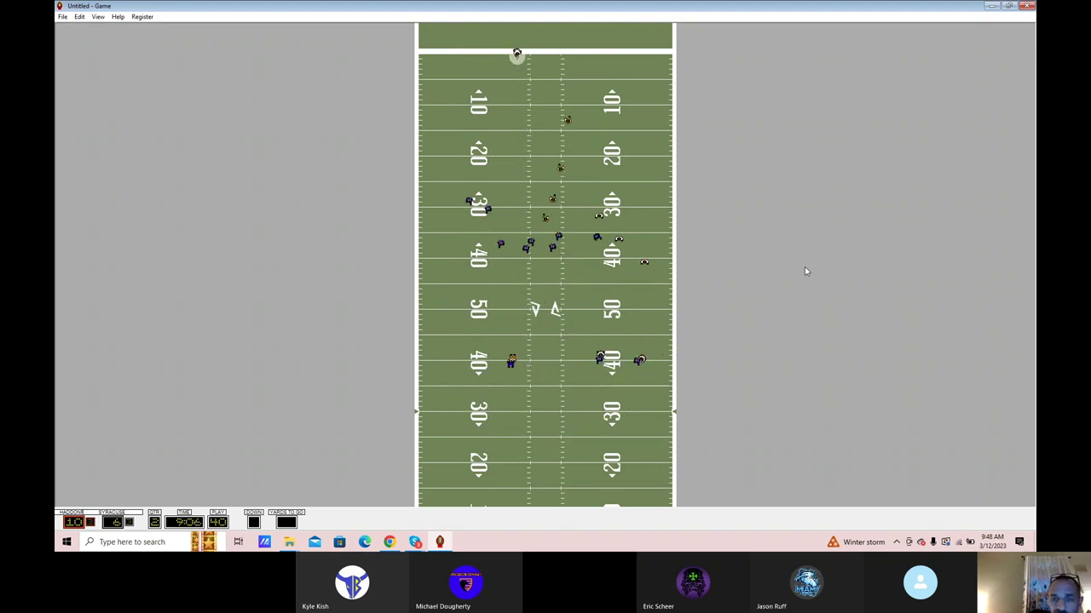
{"action": "key", "text": "Return"}
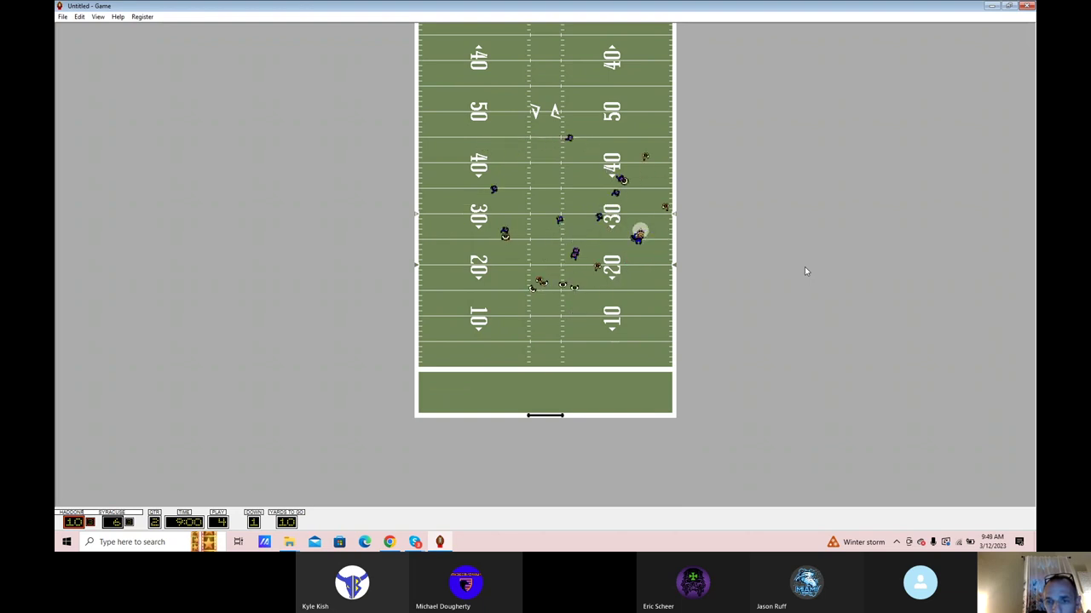
Run the 3-, 13- and 4-yard gains and two incompletions until the score.
{"action": "key", "text": "Return"}
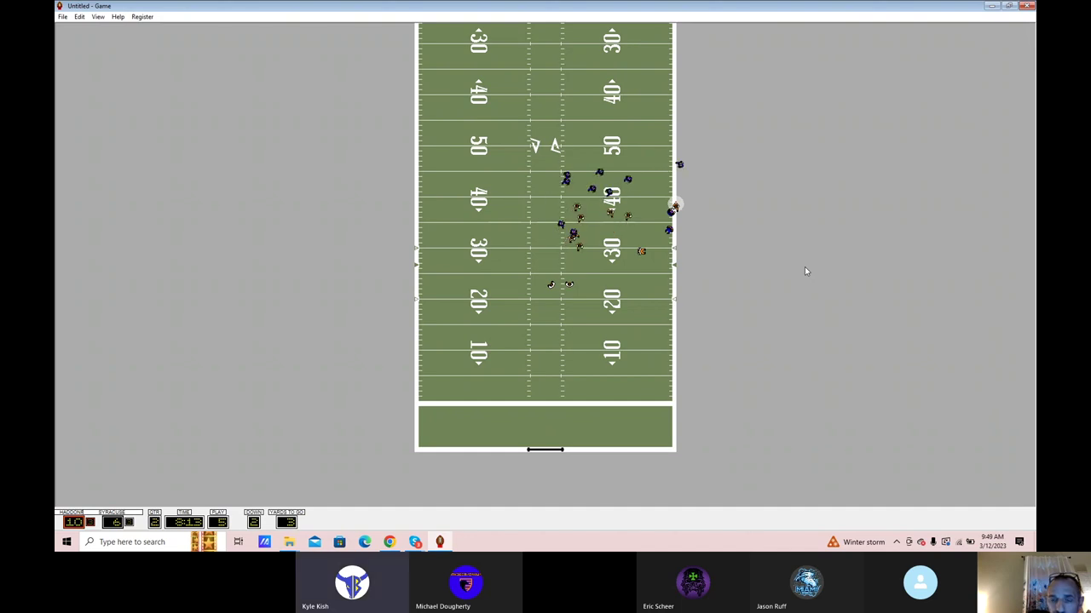
{"action": "key", "text": "Return"}
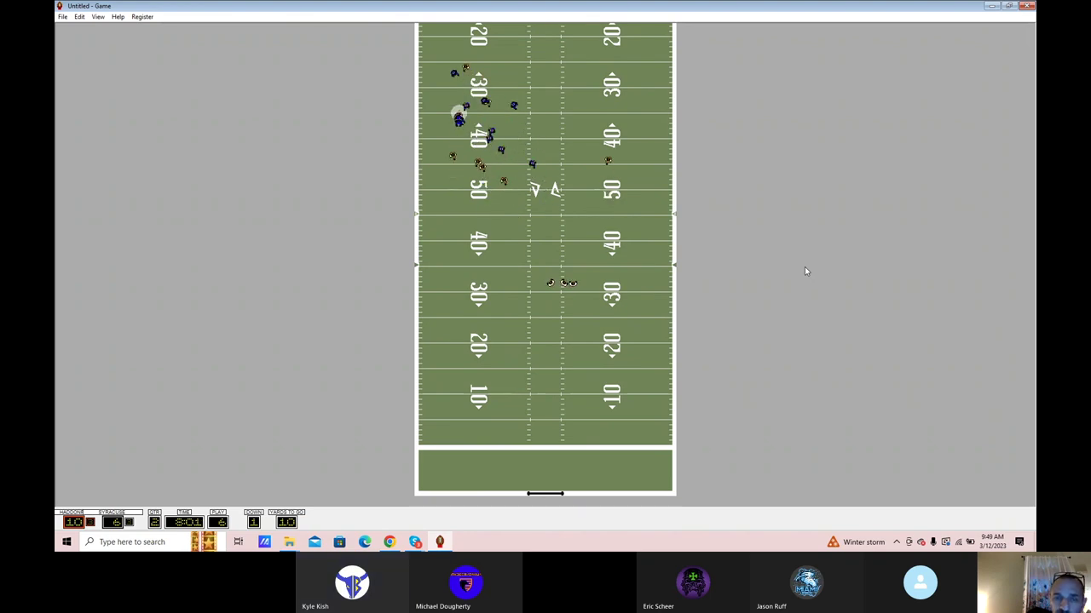
{"action": "key", "text": "Return"}
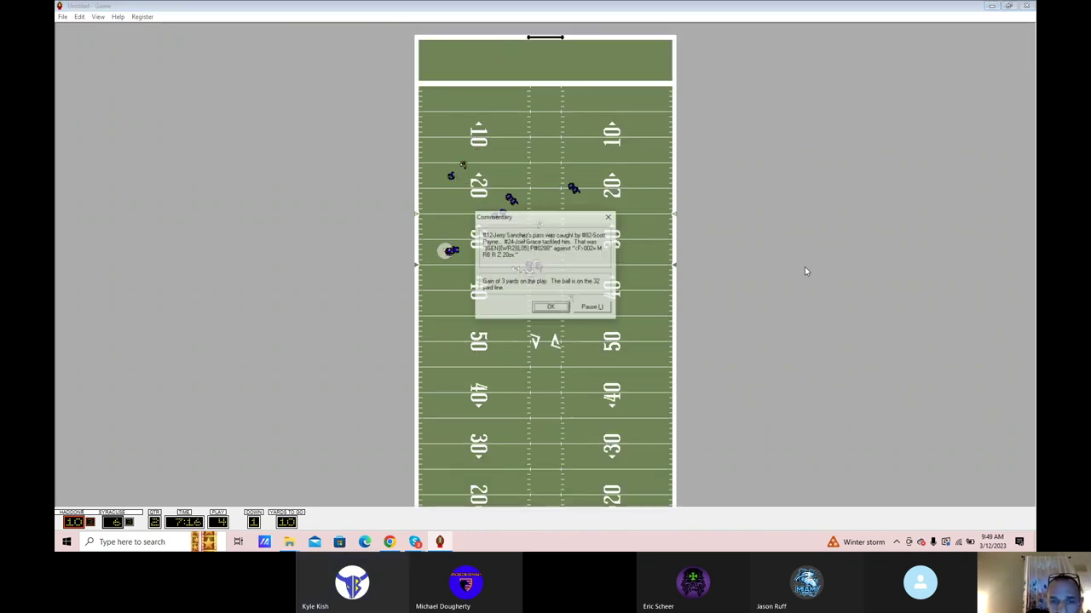
{"action": "key", "text": "Return"}
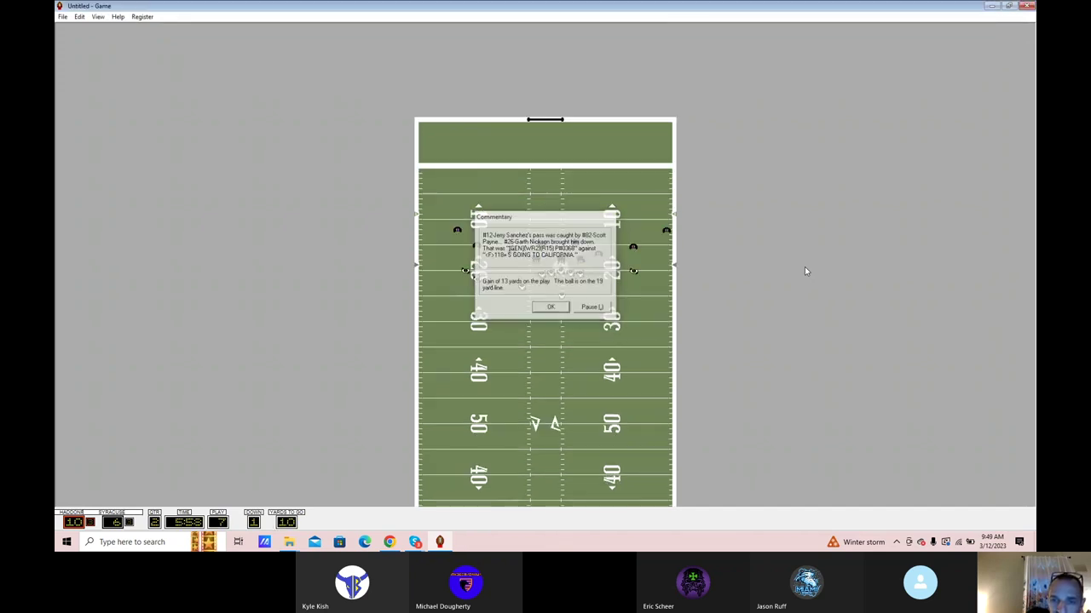
{"action": "key", "text": "Return"}
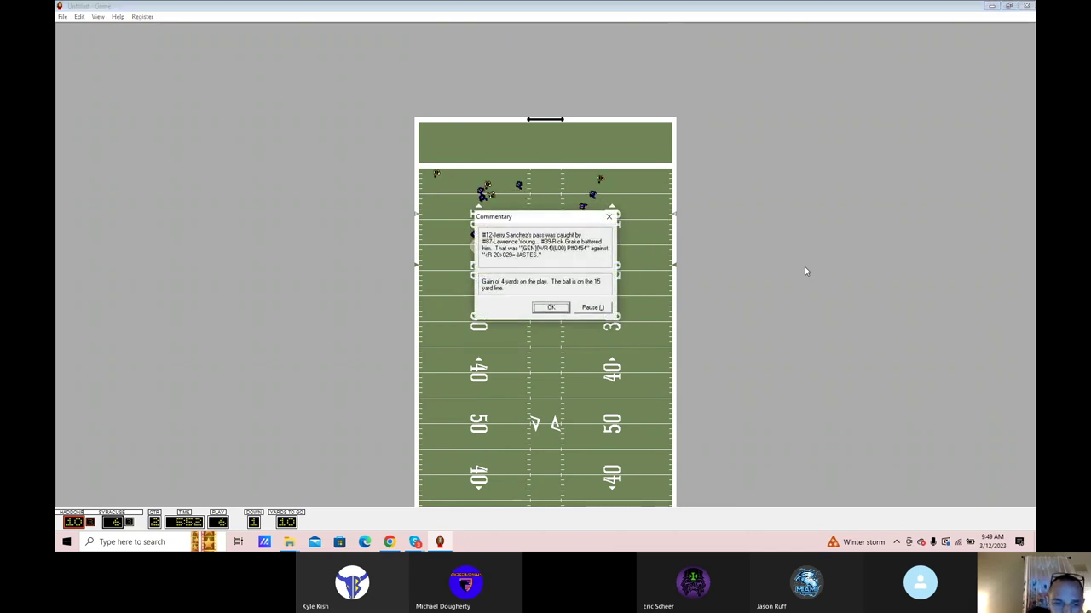
{"action": "key", "text": "Return"}
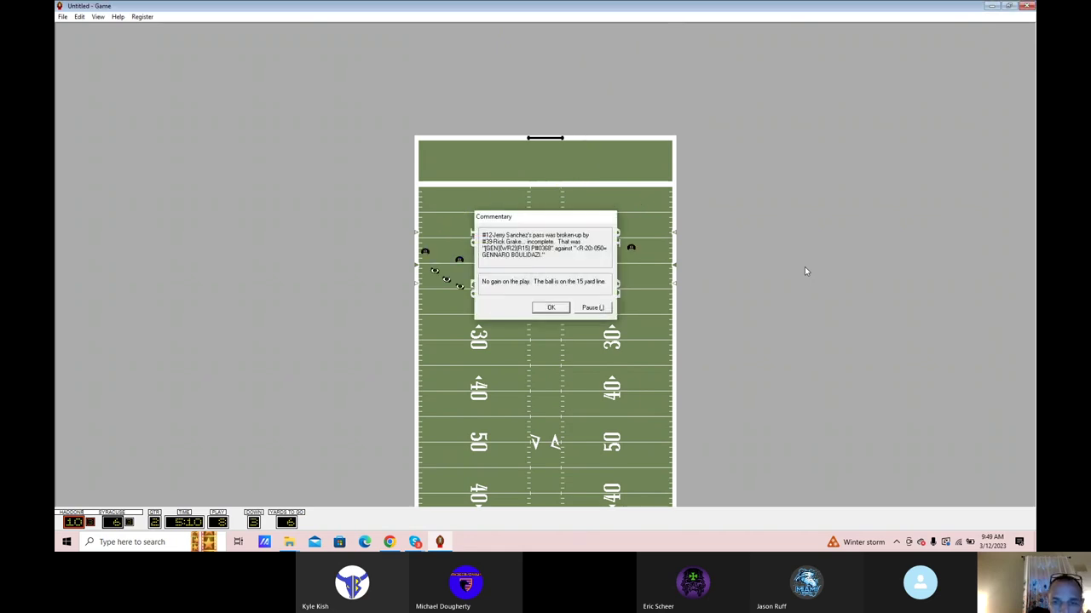
{"action": "key", "text": "Return"}
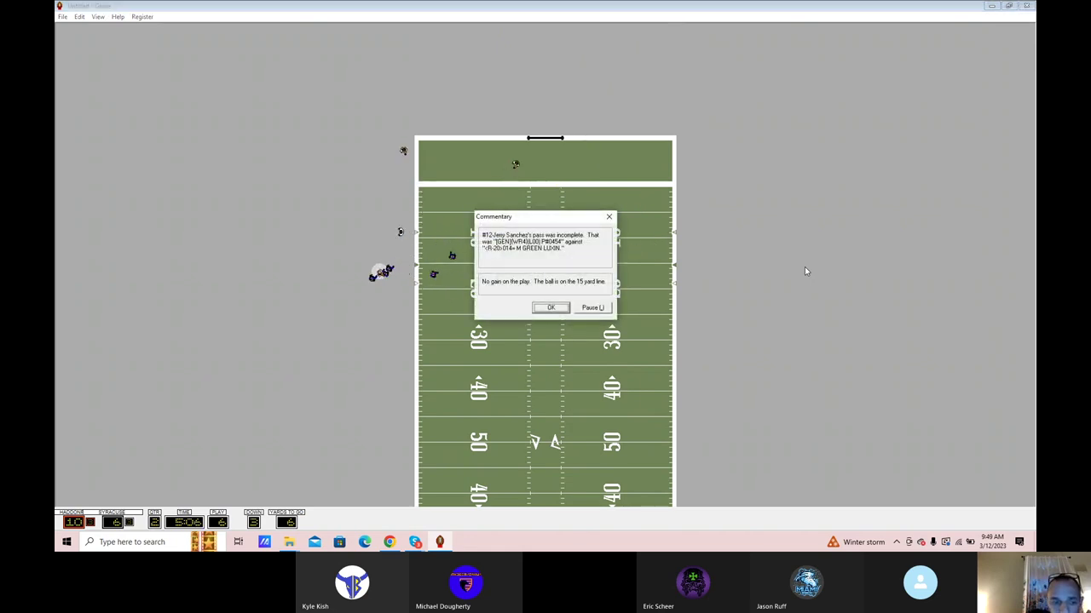
{"action": "key", "text": "Return"}
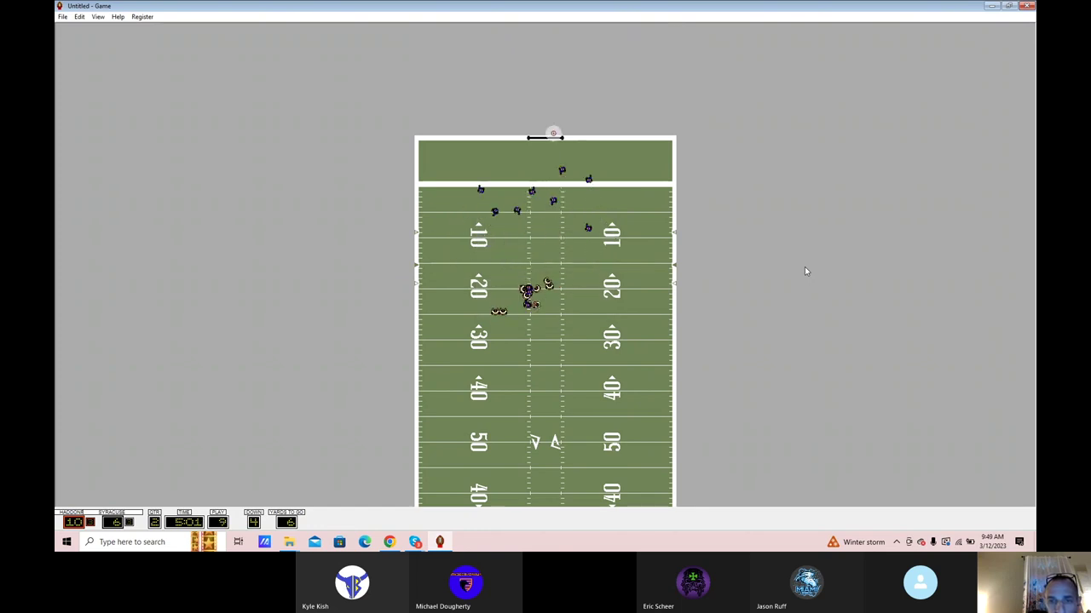
{"action": "key", "text": "Return"}
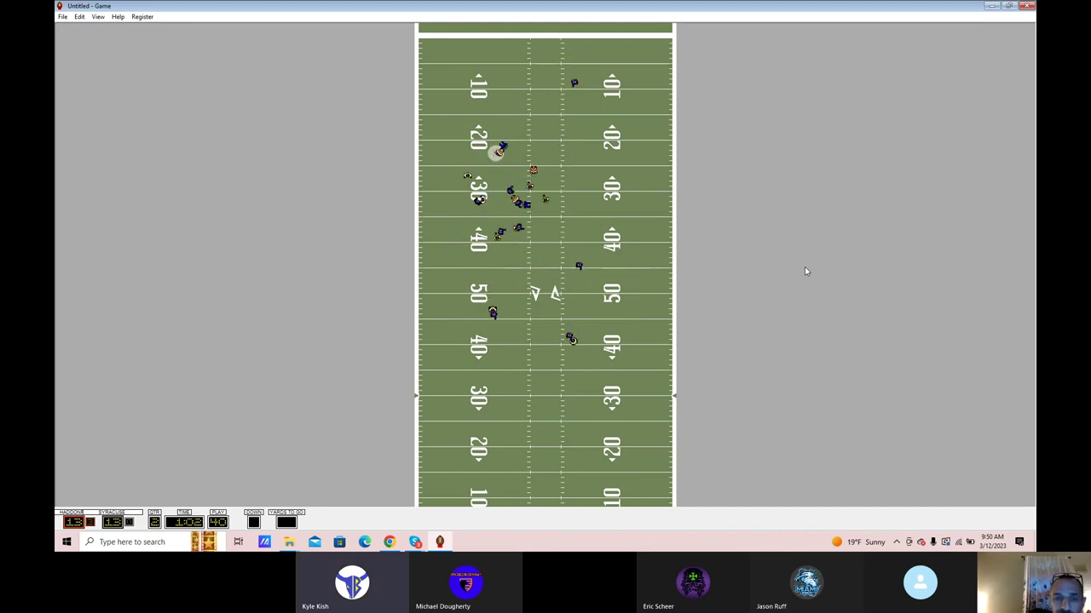
Play past the return and second down, view halftime statistics, and begin the third quarter.
{"action": "key", "text": "Return"}
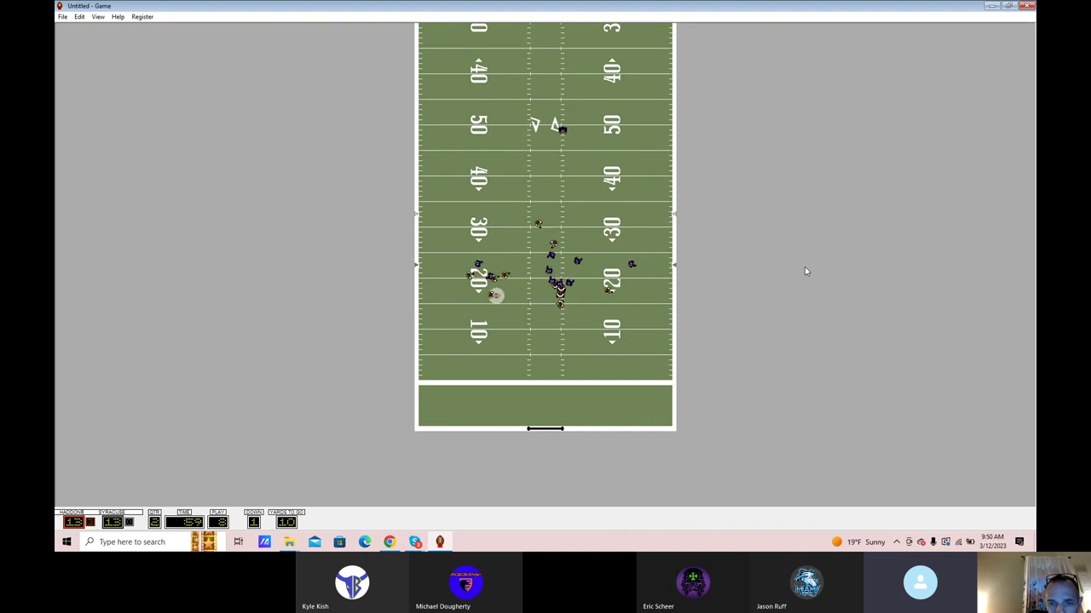
{"action": "key", "text": "Return"}
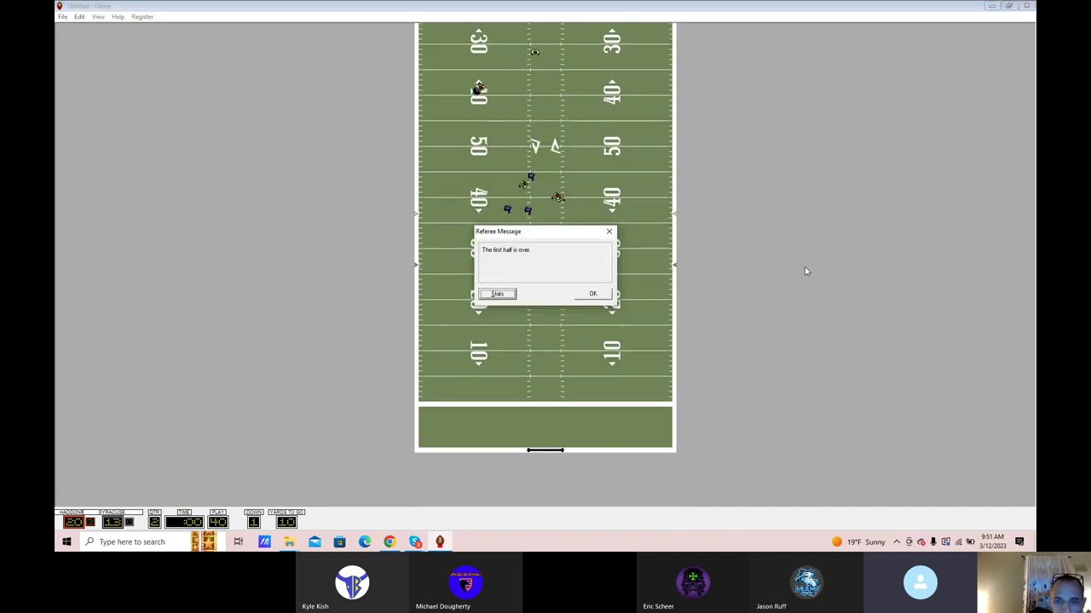
{"action": "key", "text": "Return"}
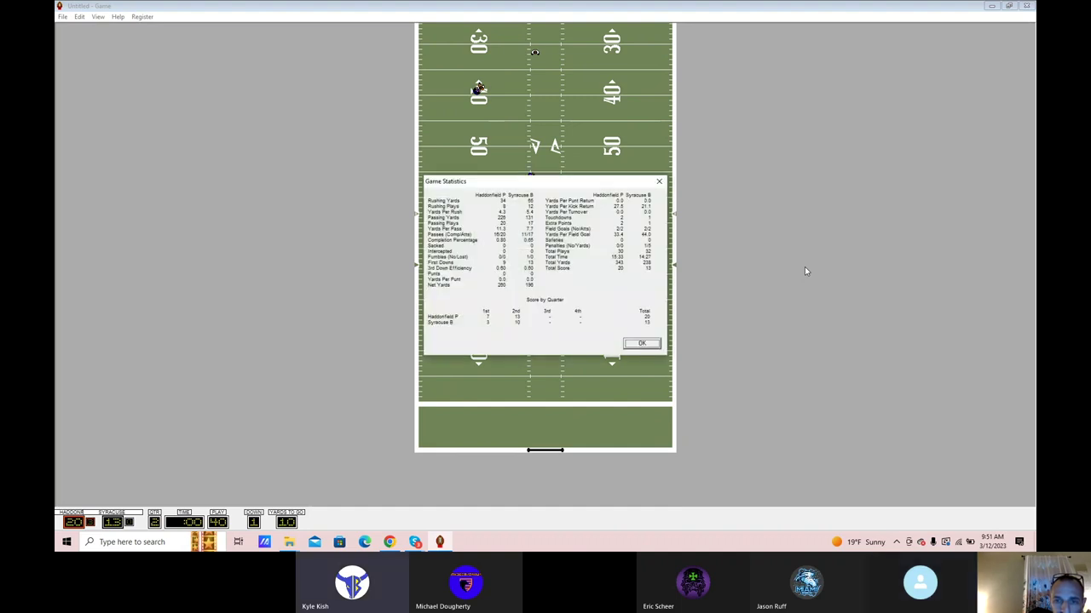
{"action": "key", "text": "Return"}
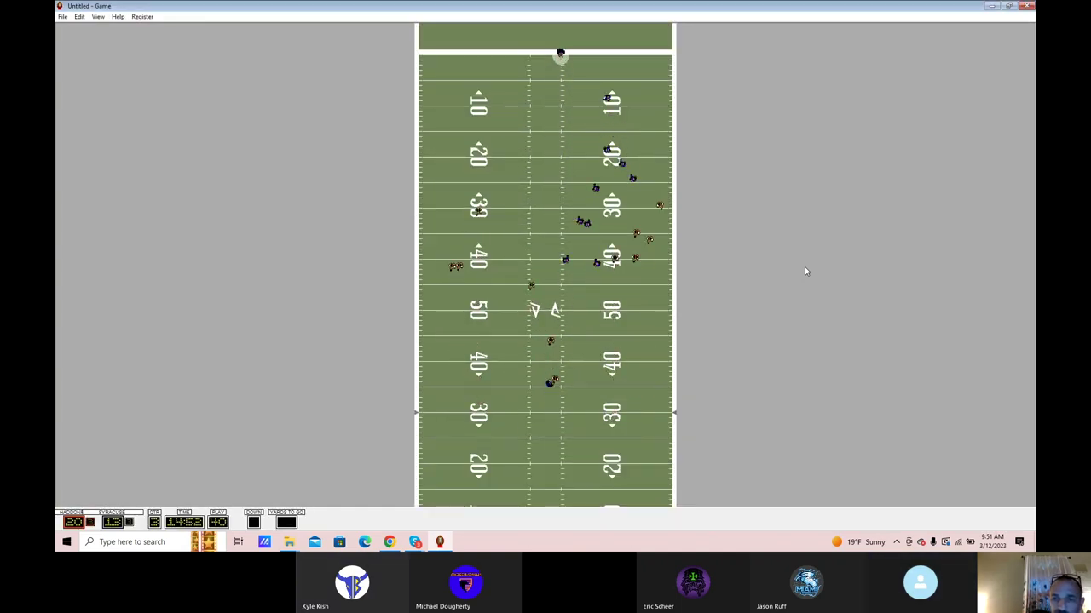
Run the second half's opening downs through a 3-yard loss and a 9-yard gain.
{"action": "key", "text": "Return"}
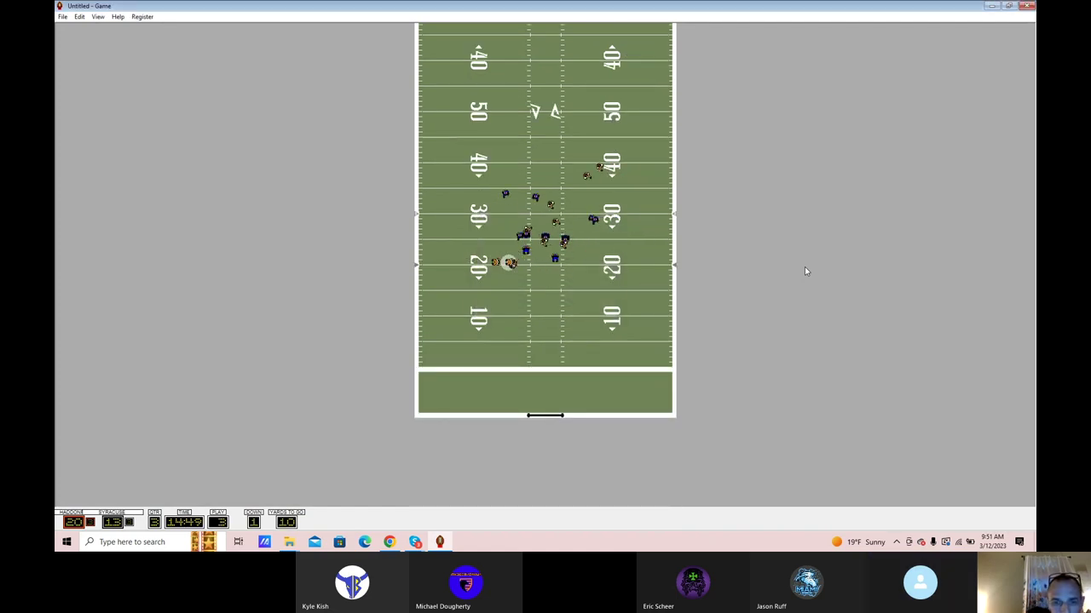
{"action": "key", "text": "Return"}
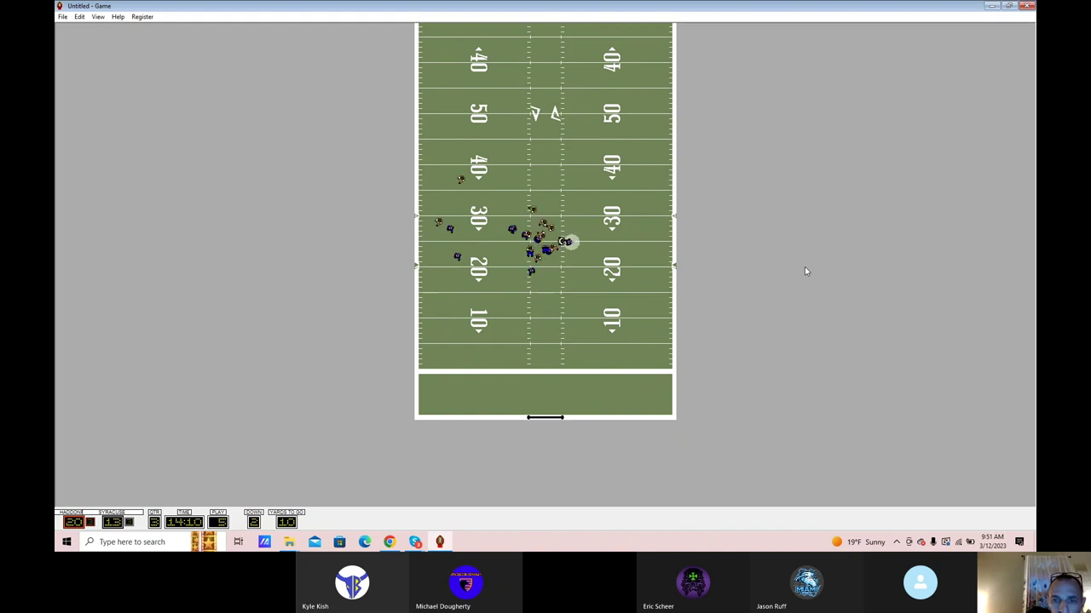
{"action": "key", "text": "Return"}
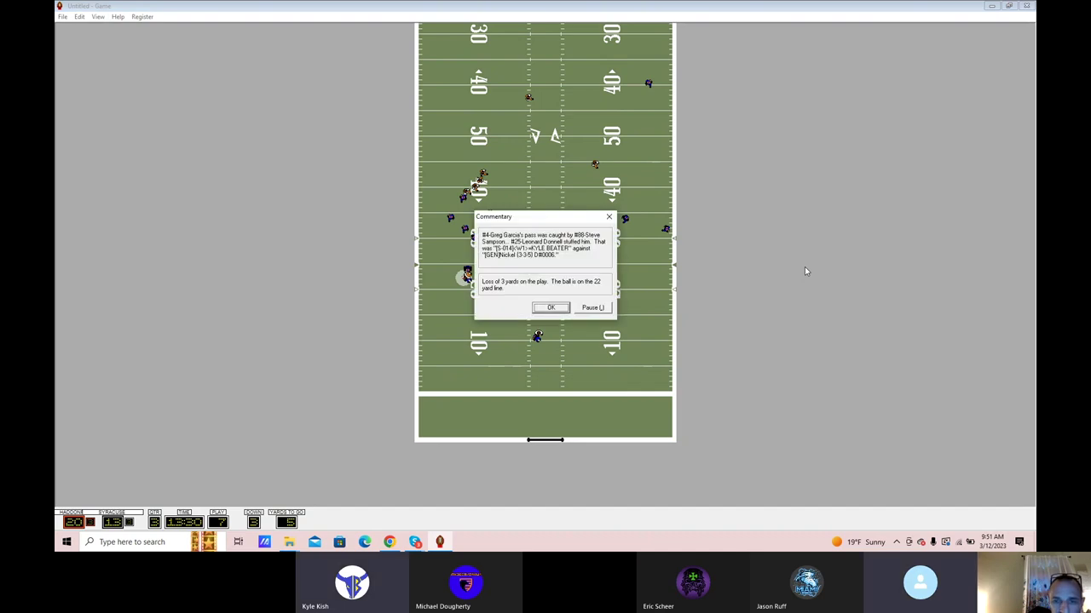
{"action": "key", "text": "Return"}
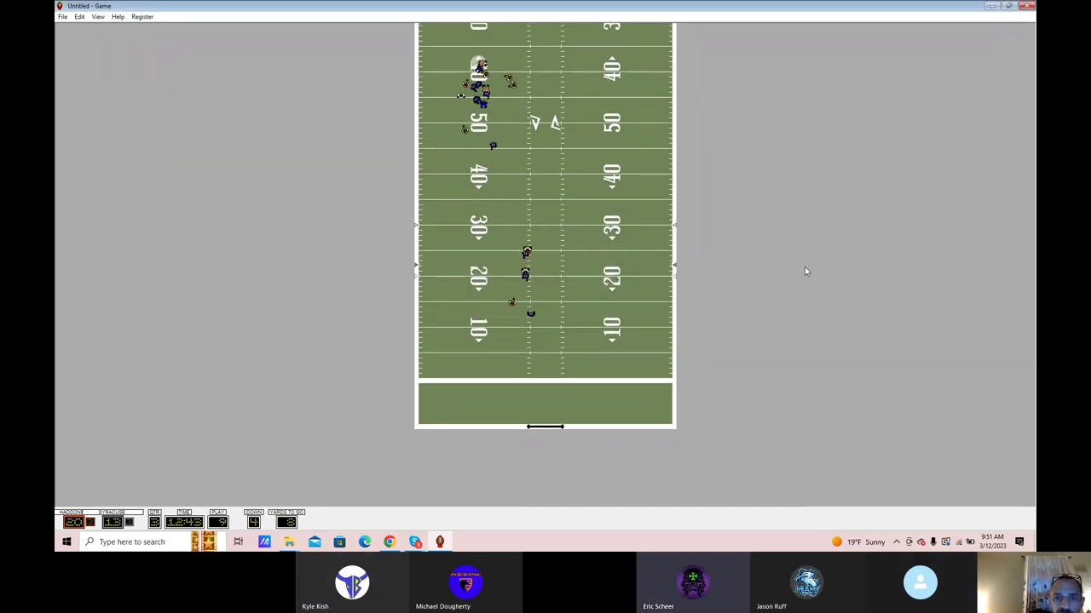
{"action": "key", "text": "Return"}
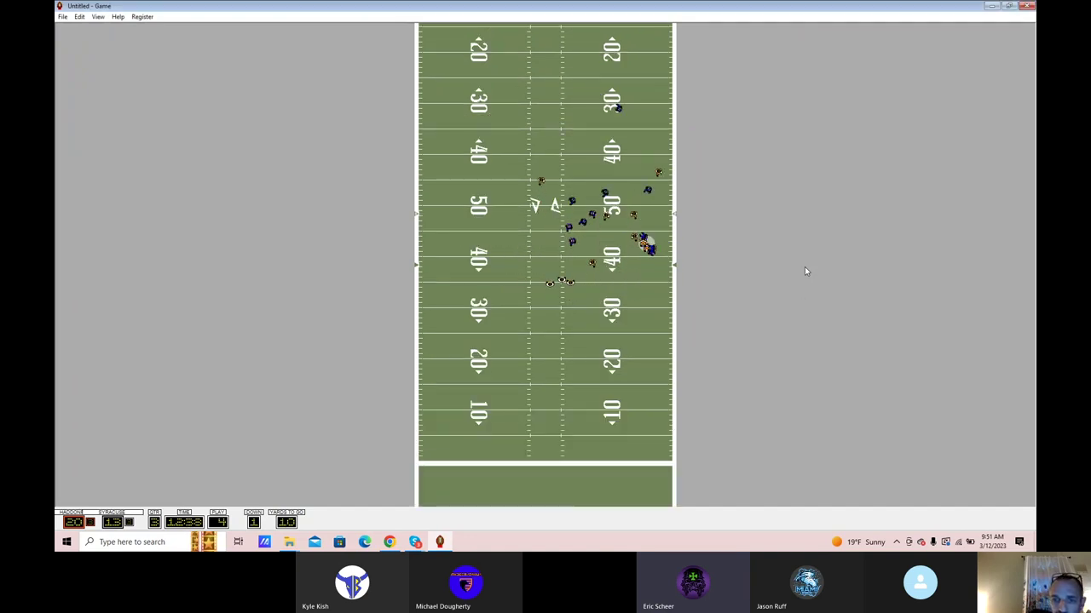
{"action": "key", "text": "Return"}
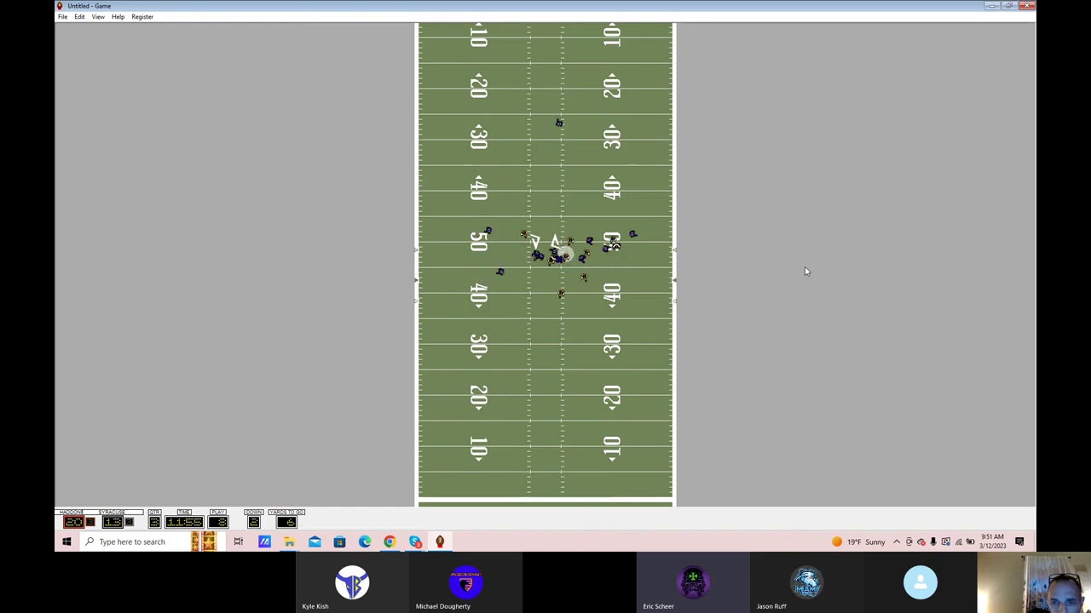
{"action": "key", "text": "Return"}
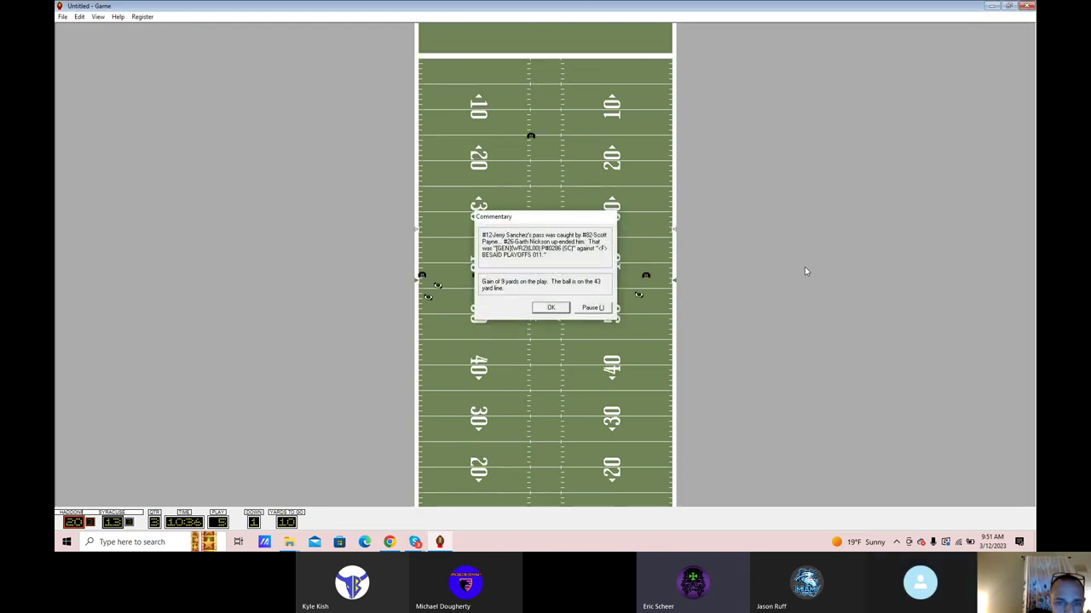
{"action": "key", "text": "Return"}
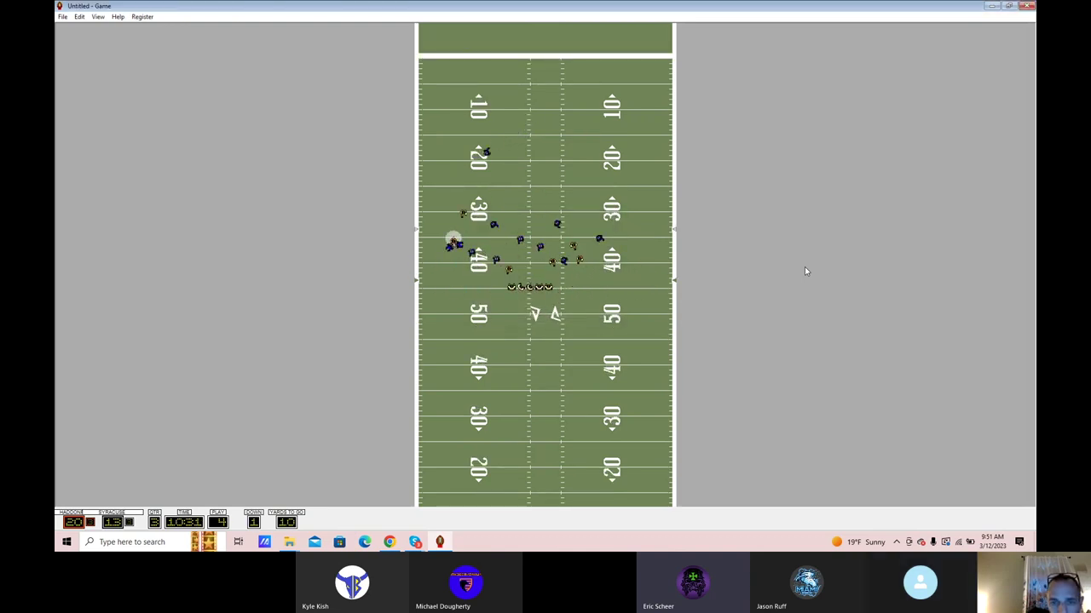
Drive via 3- and 9-yard gains to the 13, ending in the 28-yard field goal.
{"action": "key", "text": "Return"}
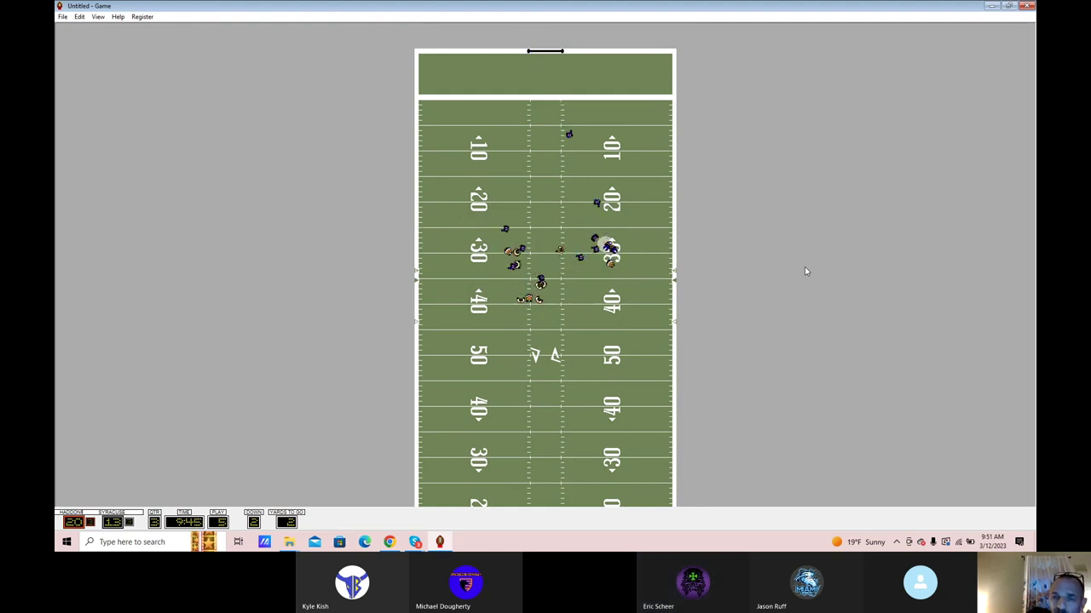
{"action": "key", "text": "Return"}
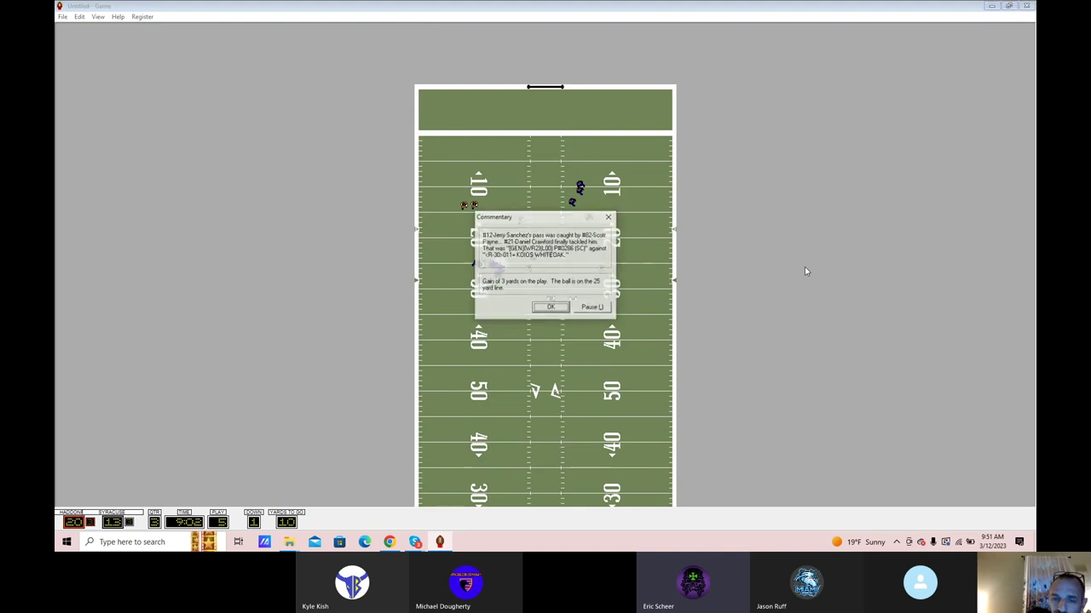
{"action": "key", "text": "Return"}
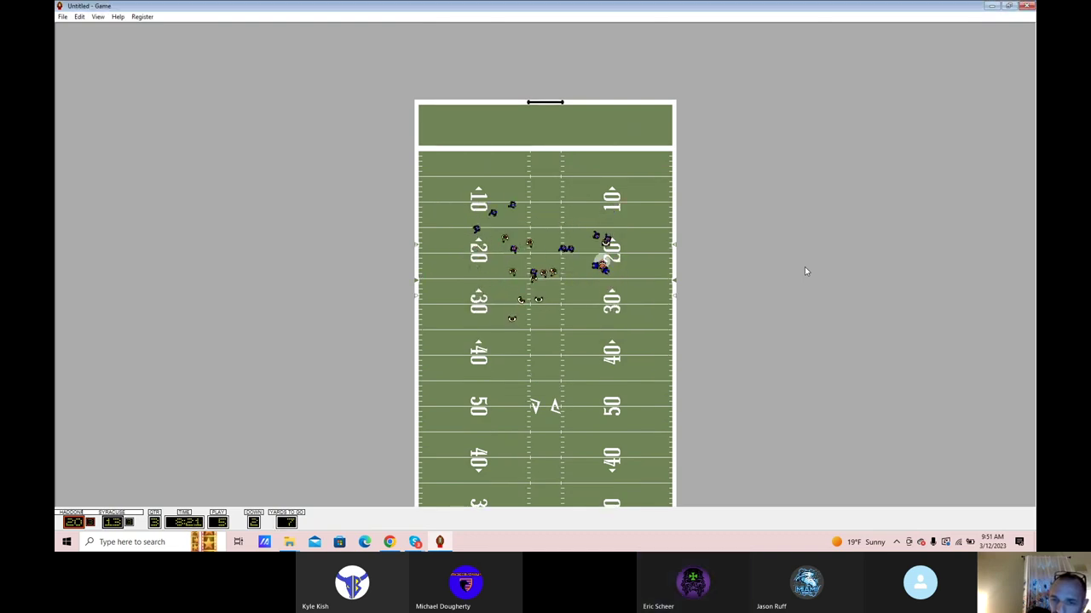
{"action": "key", "text": "Return"}
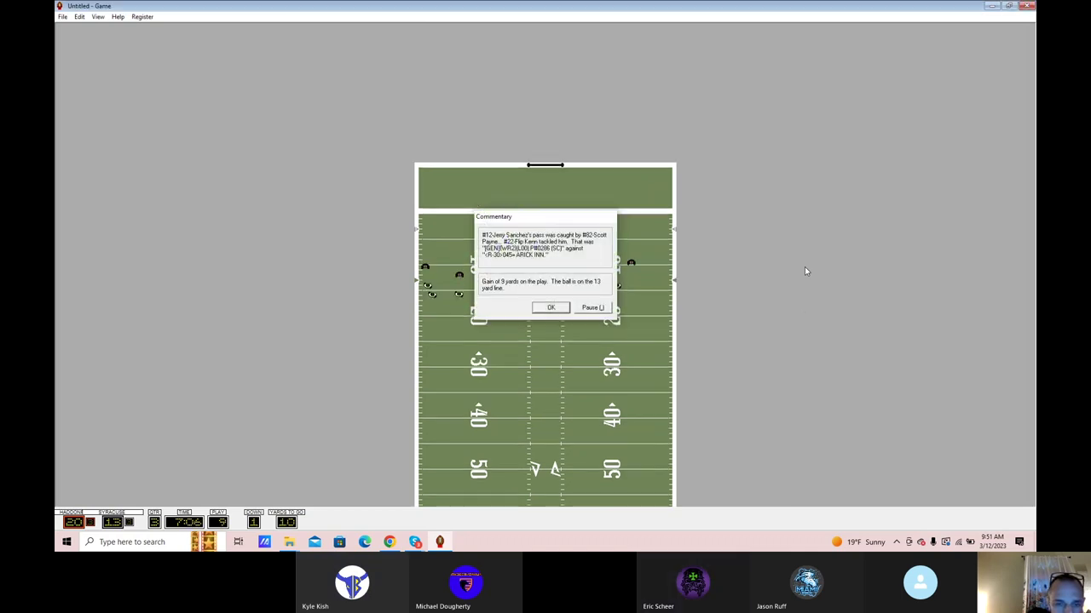
{"action": "key", "text": "Return"}
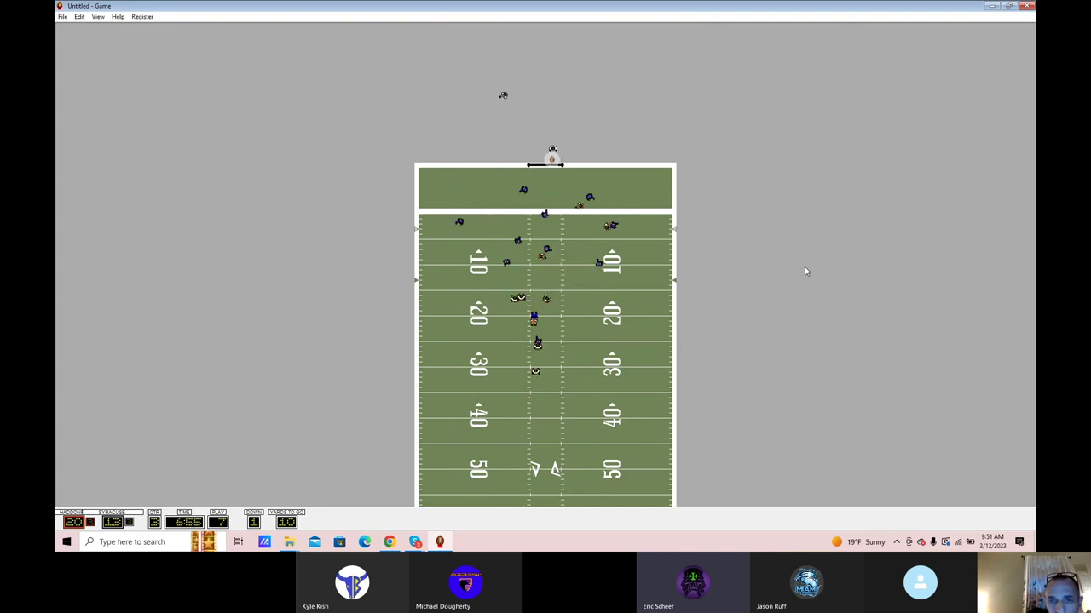
{"action": "key", "text": "Return"}
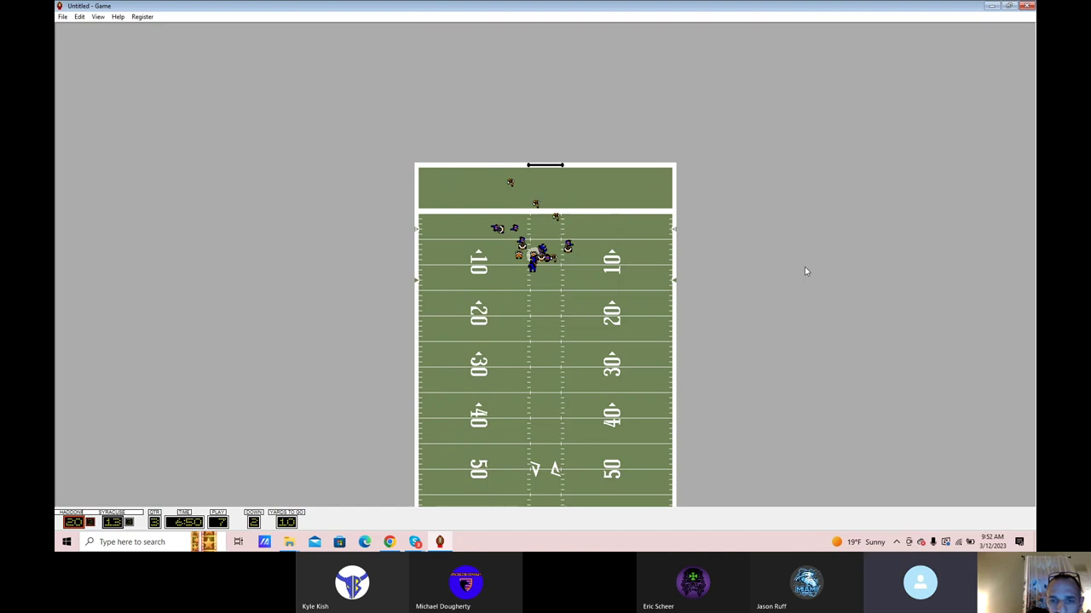
{"action": "key", "text": "Return"}
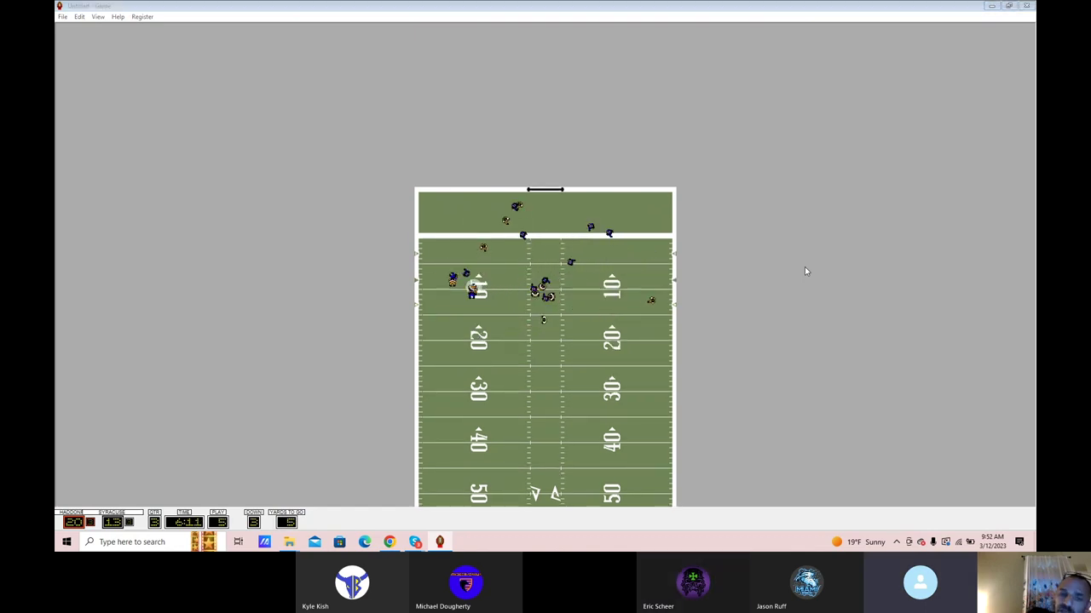
{"action": "key", "text": "Return"}
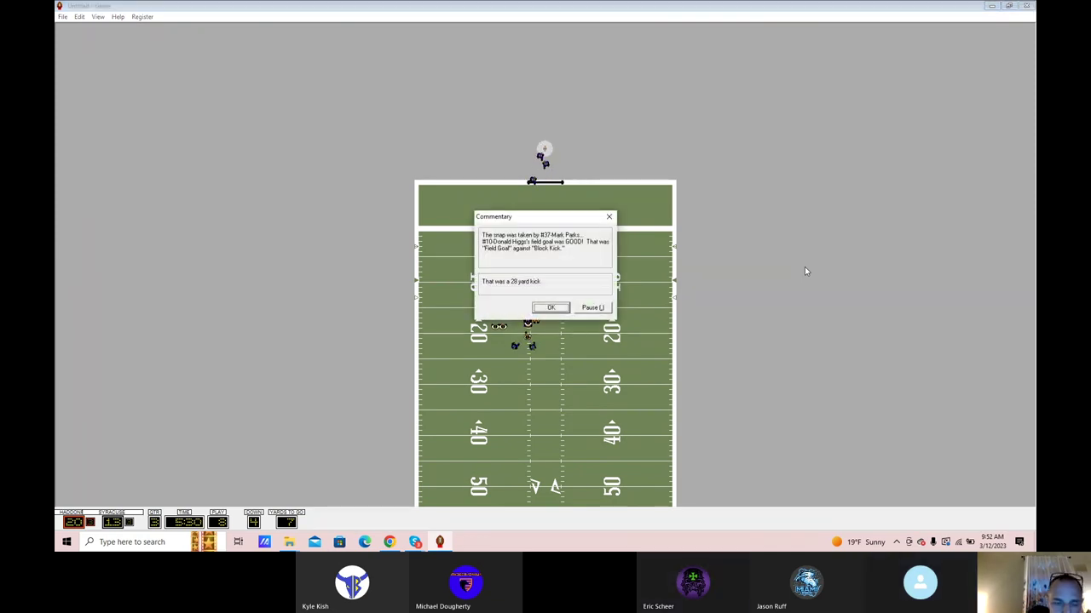
{"action": "key", "text": "Return"}
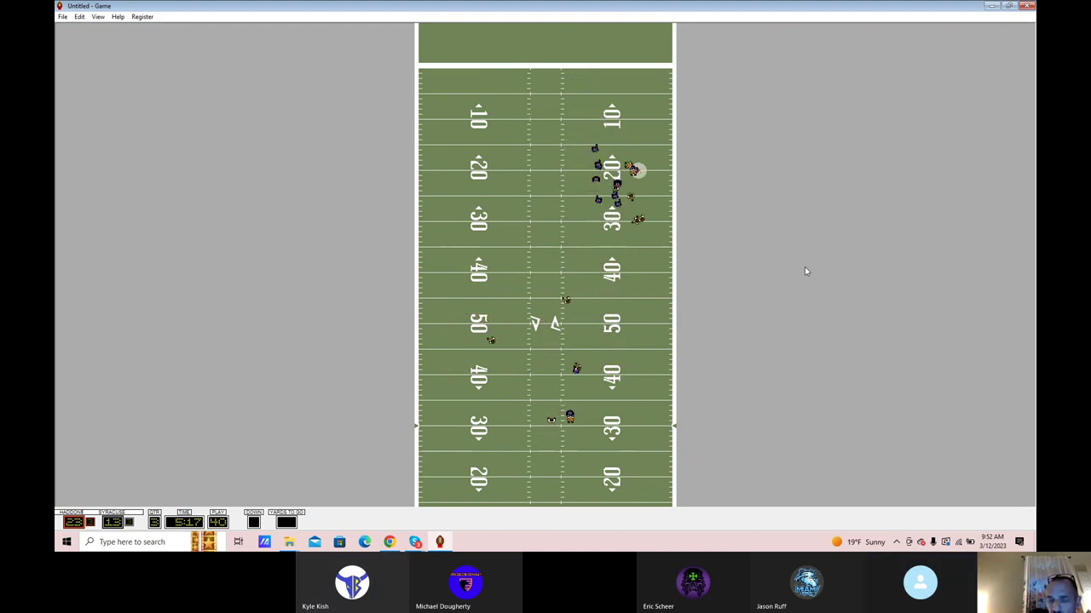
Advance Syracuse's drive past an incompletion to a goal-line touchdown and good extra point.
{"action": "key", "text": "Return"}
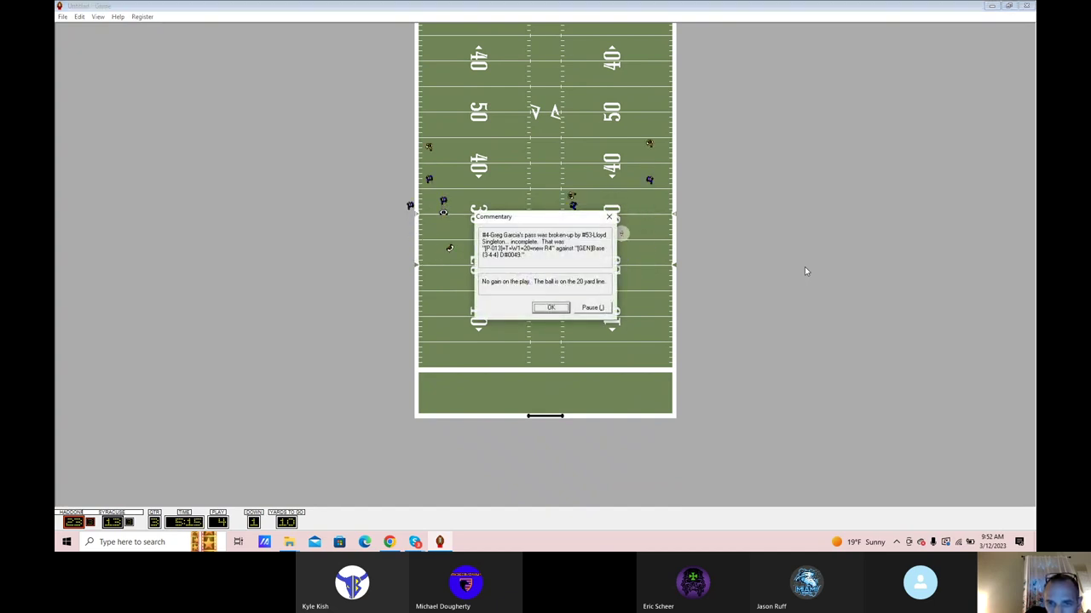
{"action": "key", "text": "Return"}
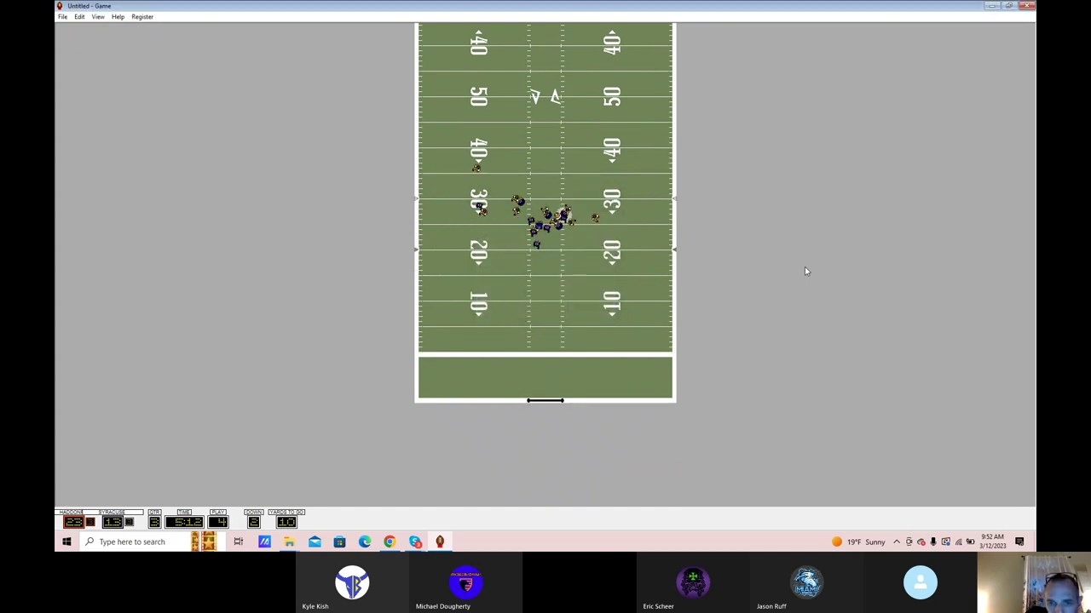
{"action": "key", "text": "Return"}
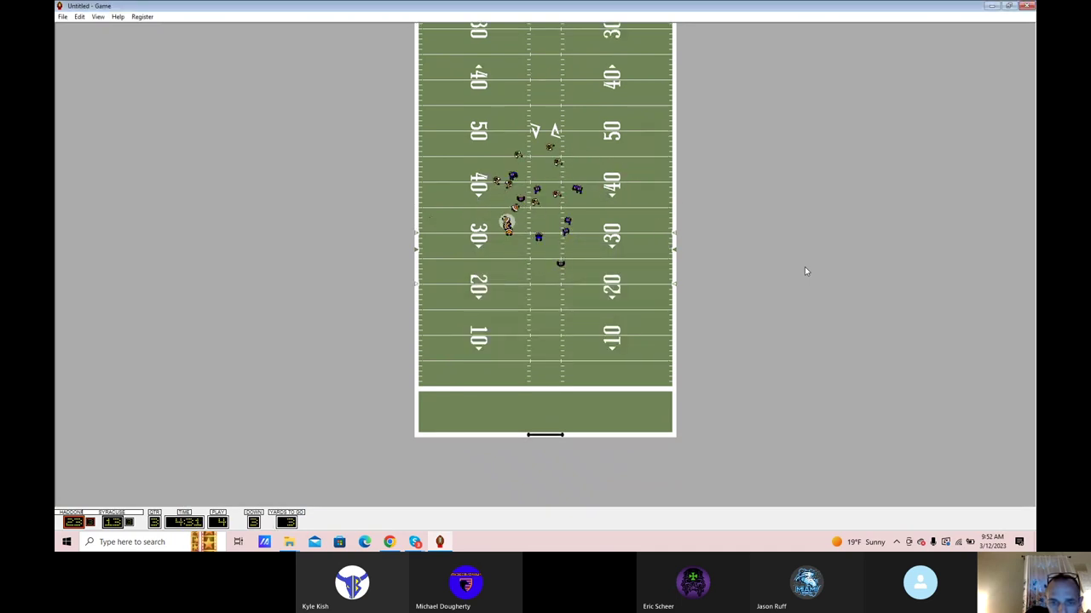
{"action": "key", "text": "Return"}
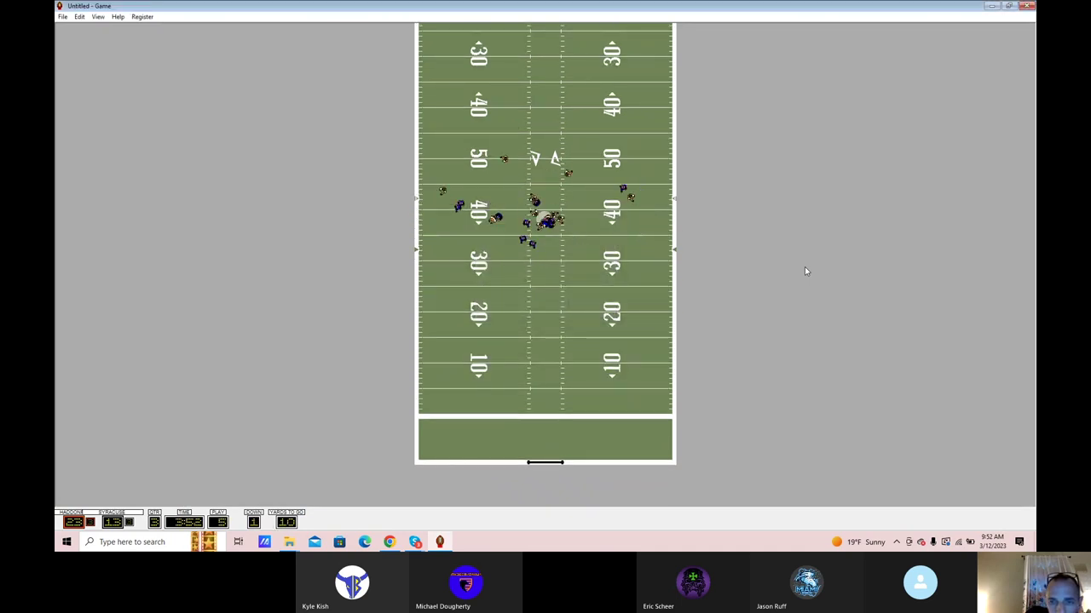
{"action": "key", "text": "Return"}
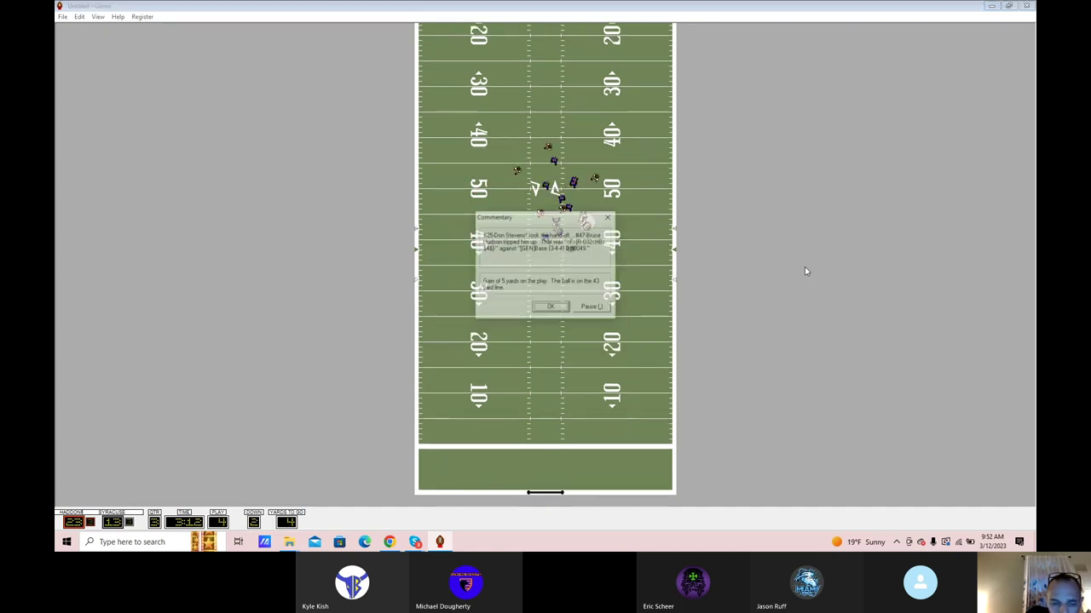
{"action": "key", "text": "Return"}
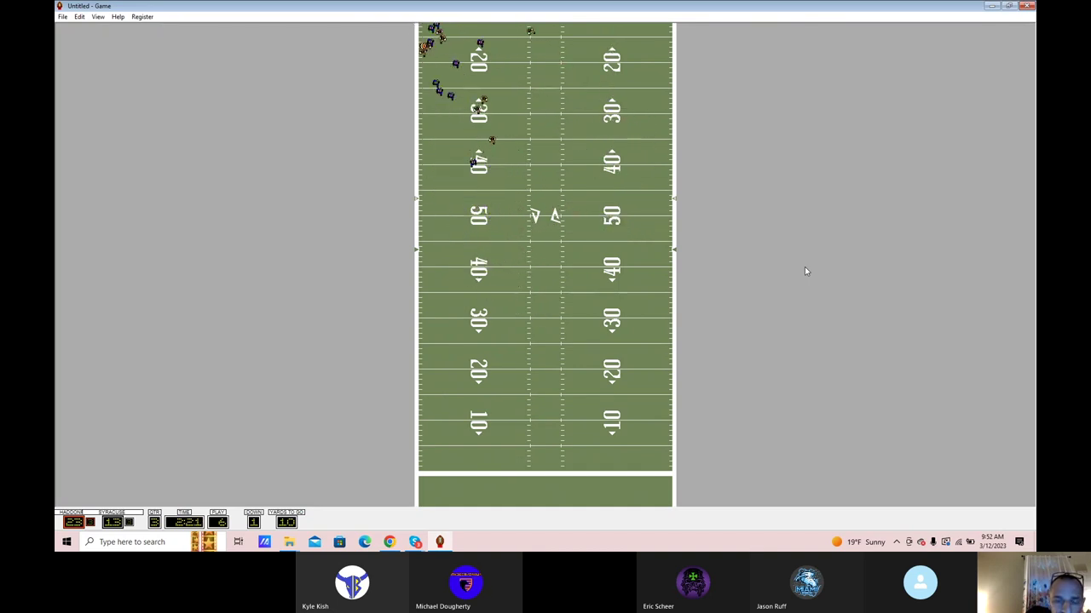
{"action": "key", "text": "Return"}
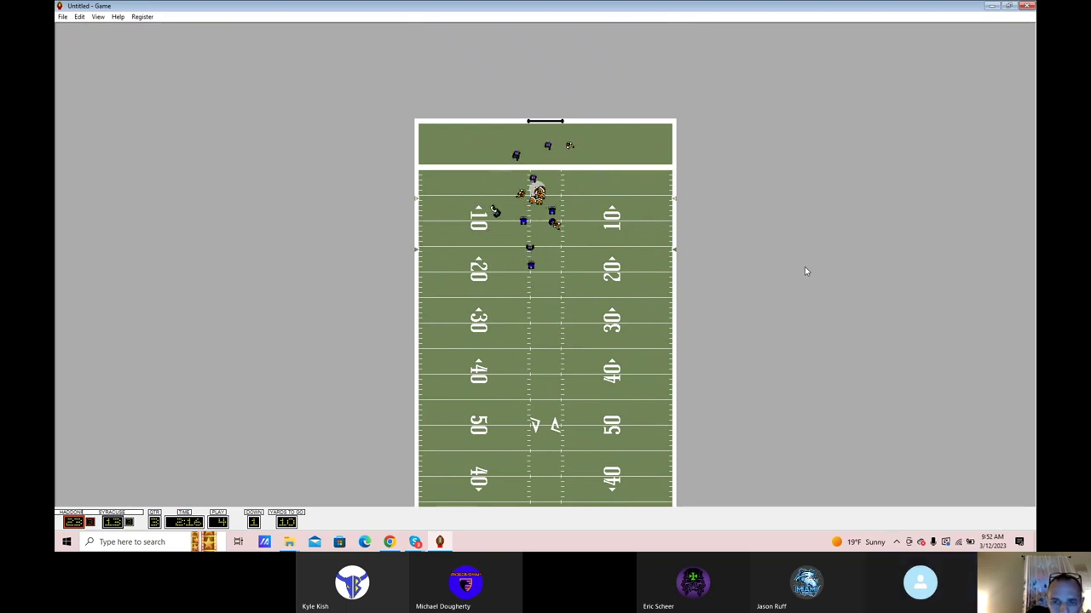
{"action": "key", "text": "Return"}
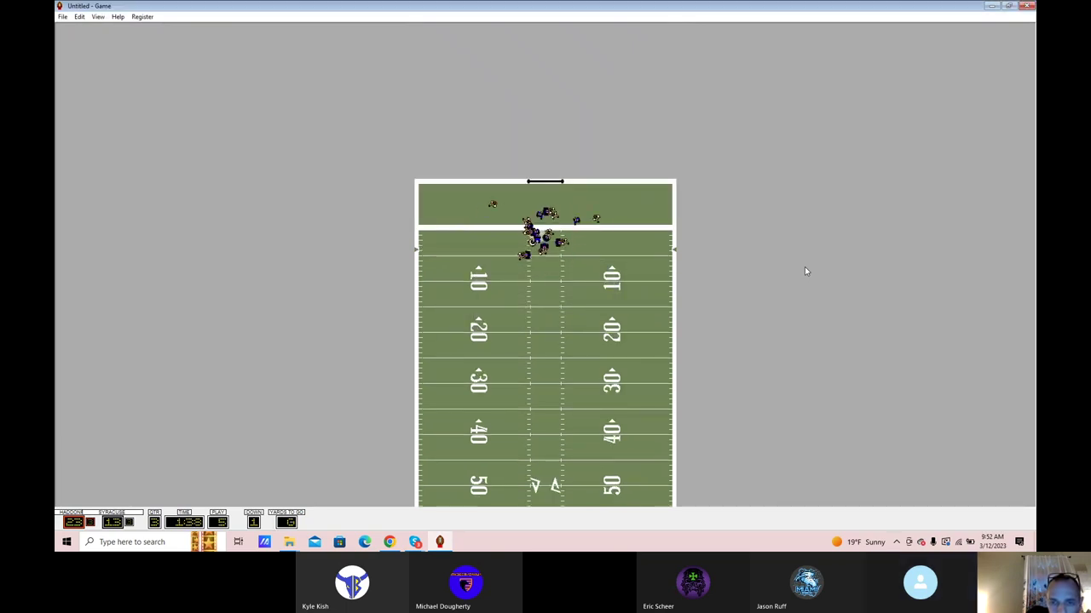
{"action": "key", "text": "Return"}
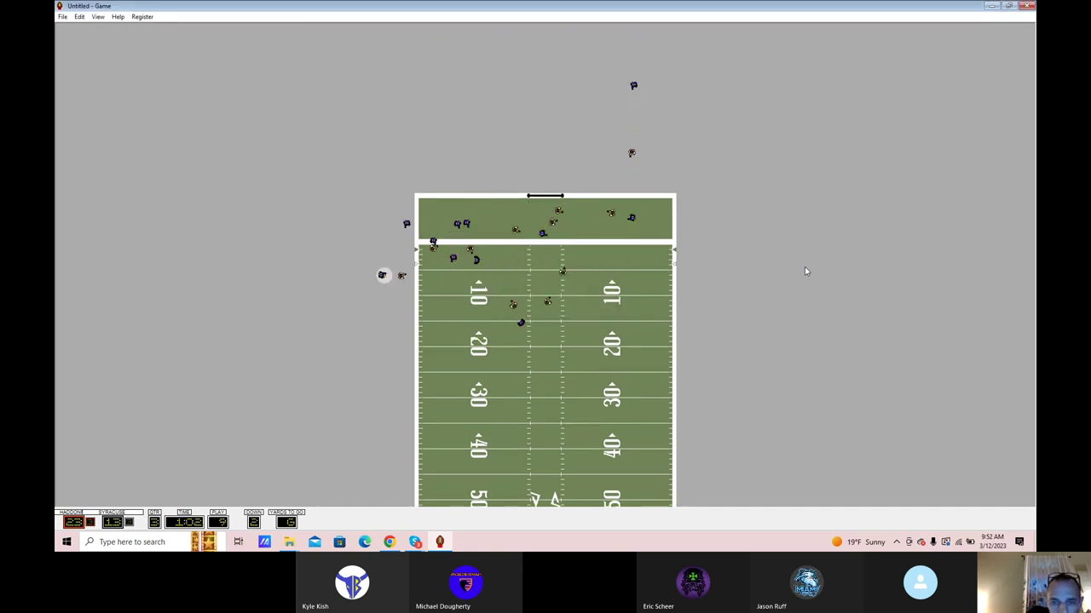
{"action": "key", "text": "Return"}
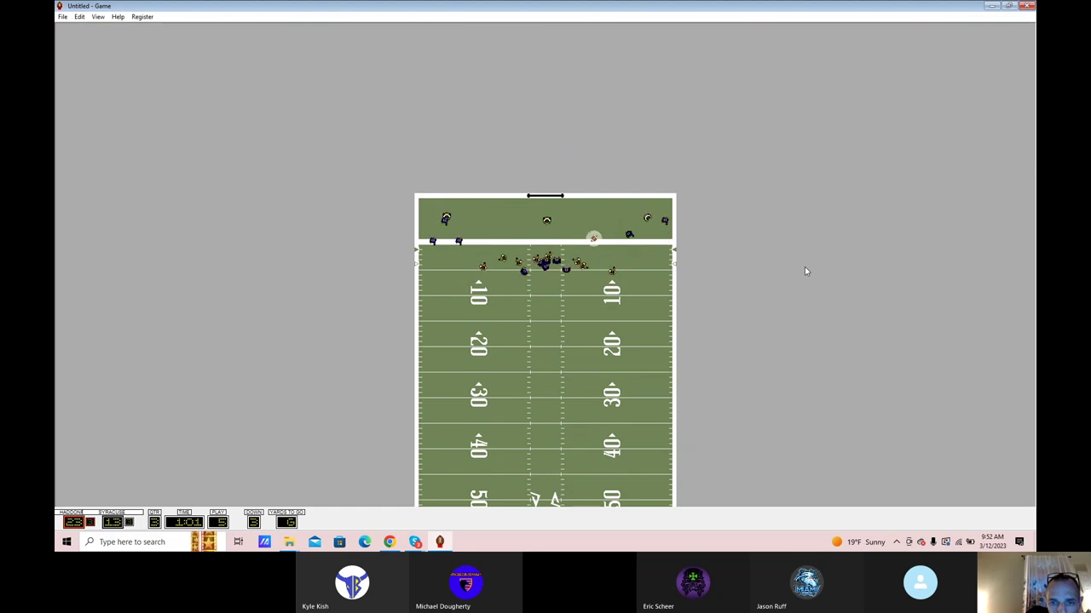
{"action": "key", "text": "Return"}
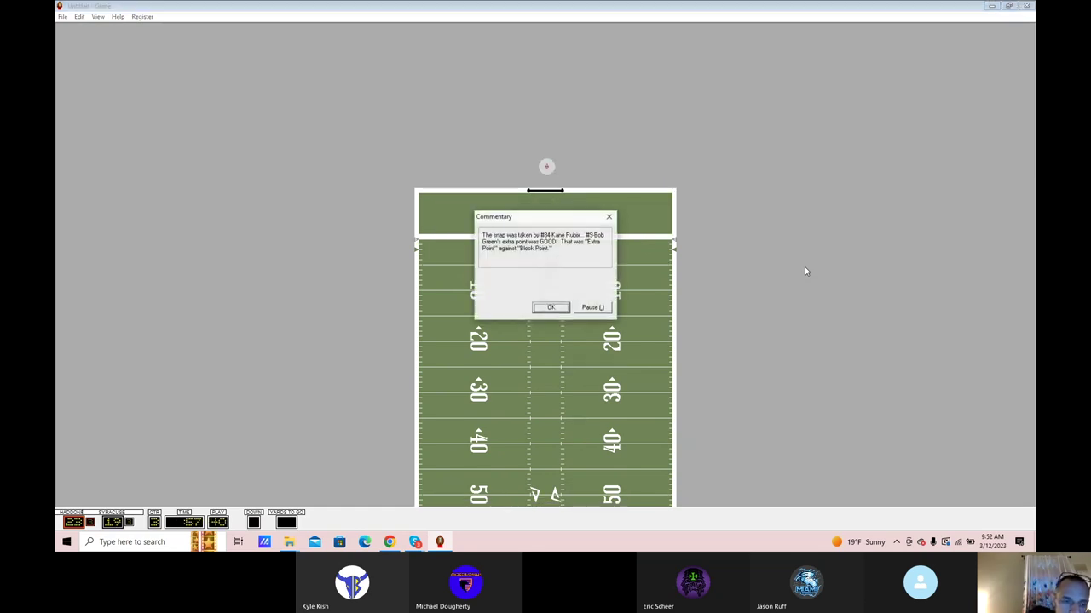
{"action": "key", "text": "Return"}
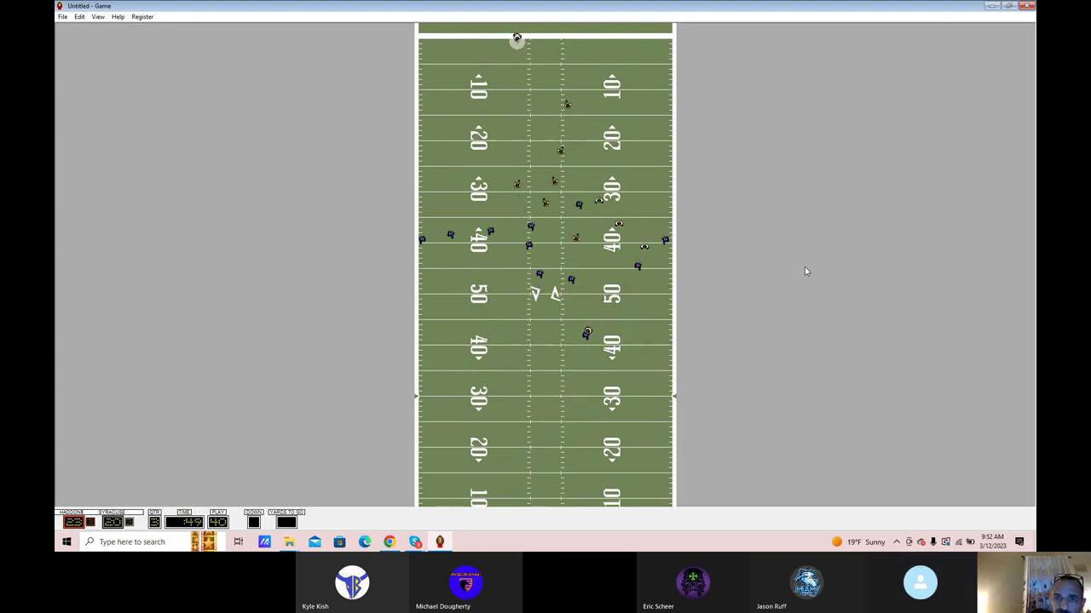
Run the last third-quarter plays, acknowledge the quarter end at 23–20, and close the statistics.
{"action": "key", "text": "Return"}
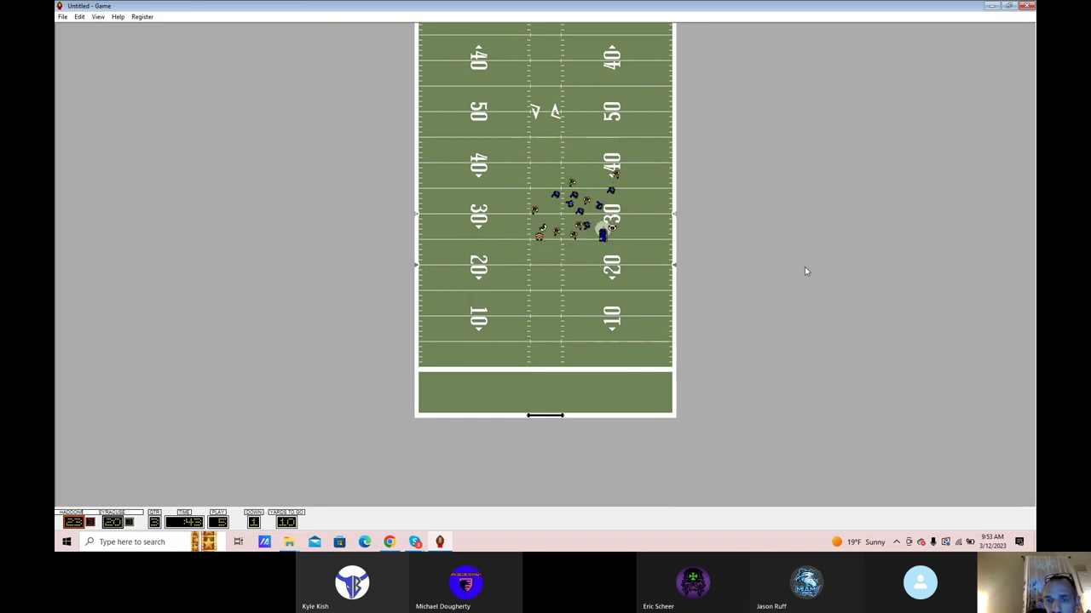
{"action": "key", "text": "Return"}
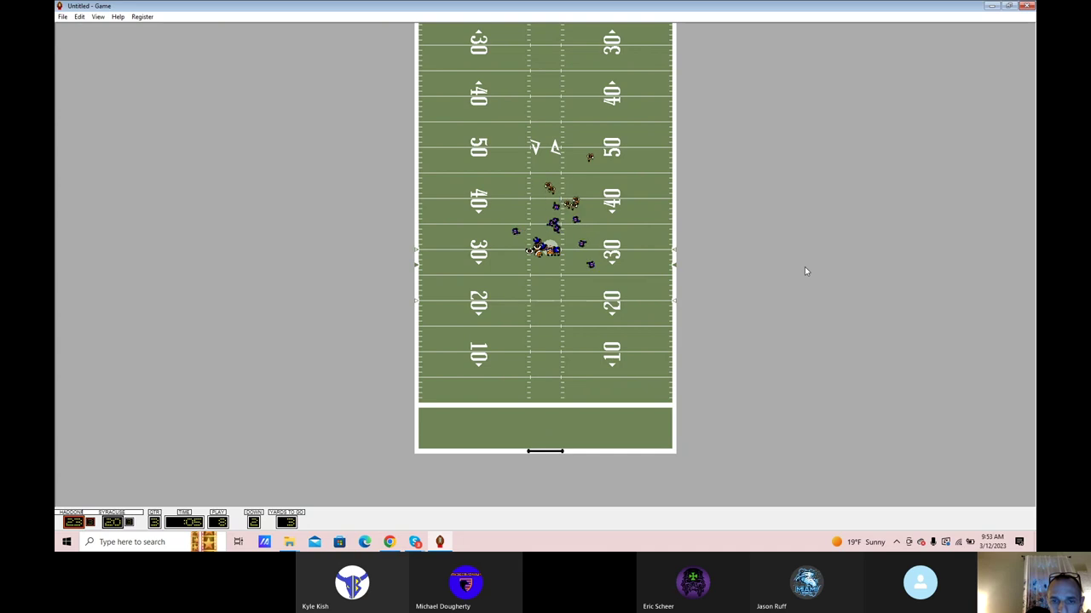
{"action": "key", "text": "Return"}
{"action": "key", "text": "s"}
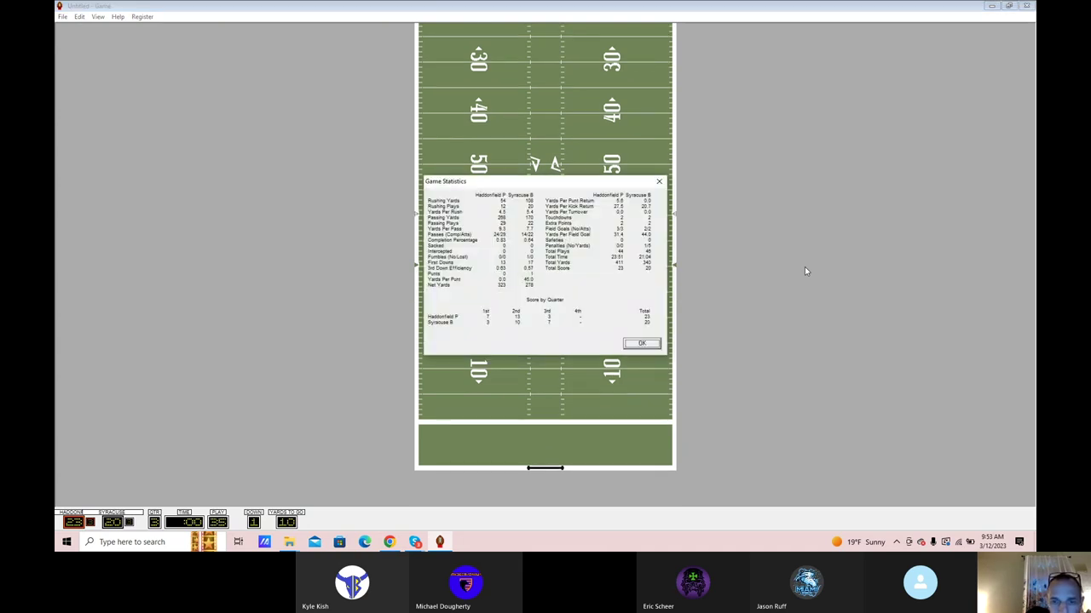
{"action": "key", "text": "Return"}
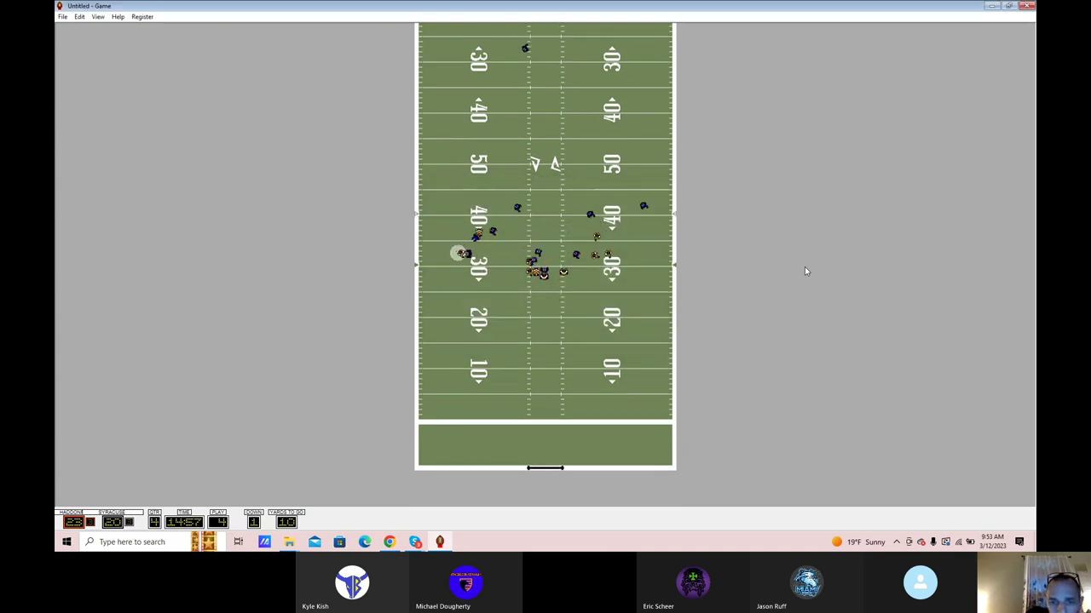
Run the opening fourth-quarter plays, including two pass results.
{"action": "key", "text": "Return"}
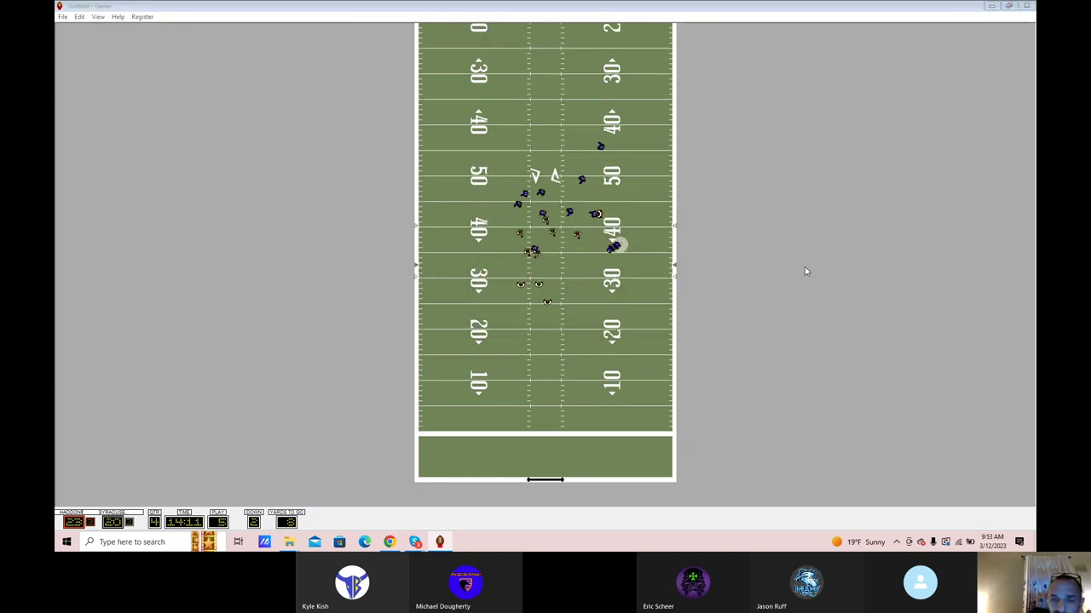
{"action": "key", "text": "Return"}
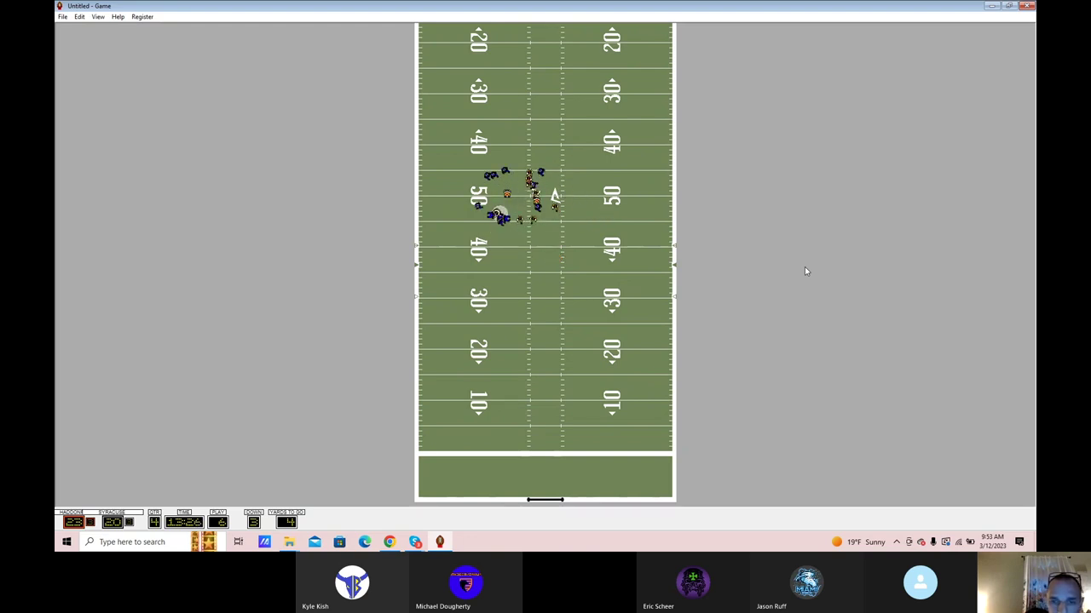
{"action": "key", "text": "Return"}
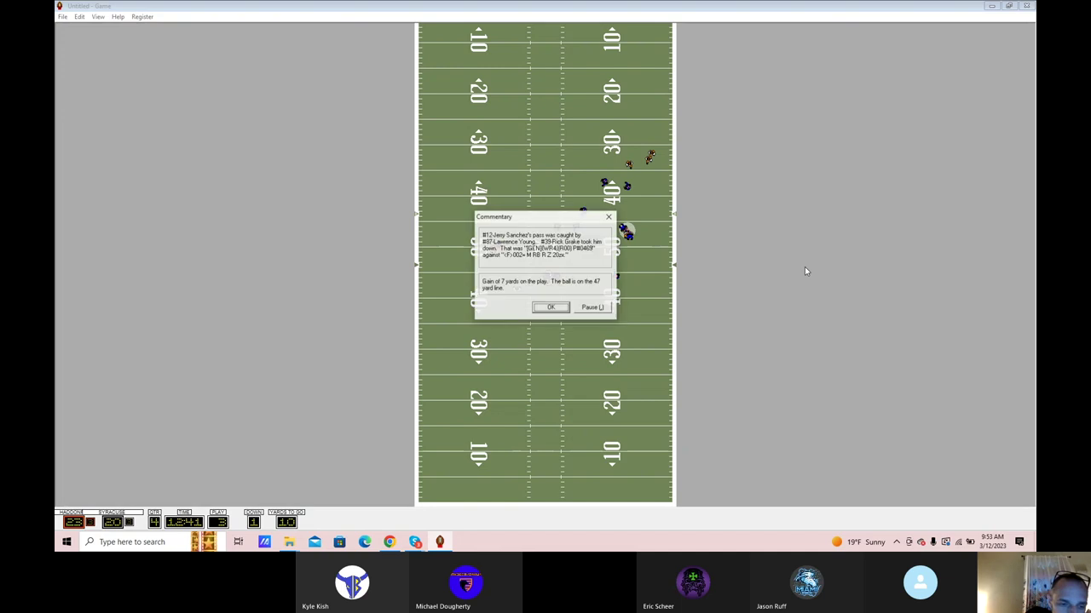
{"action": "key", "text": "Return"}
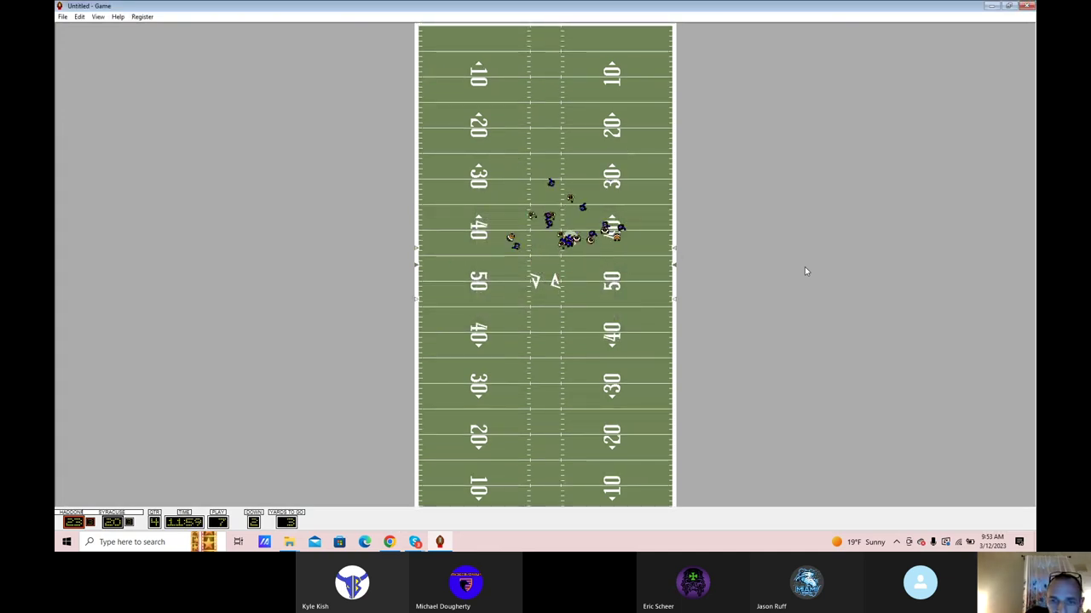
{"action": "key", "text": "Return"}
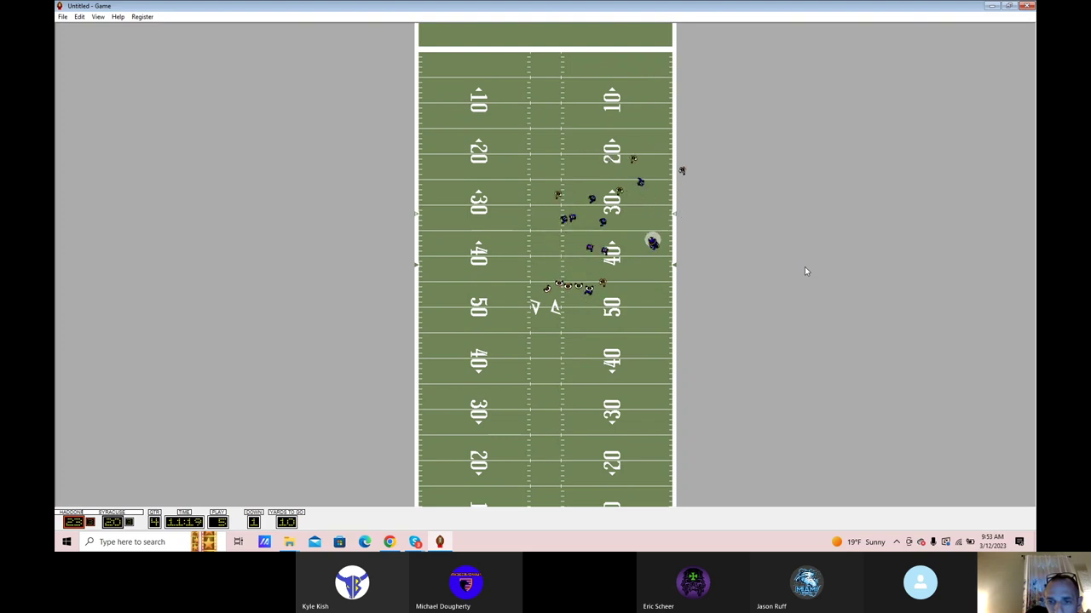
{"action": "key", "text": "Return"}
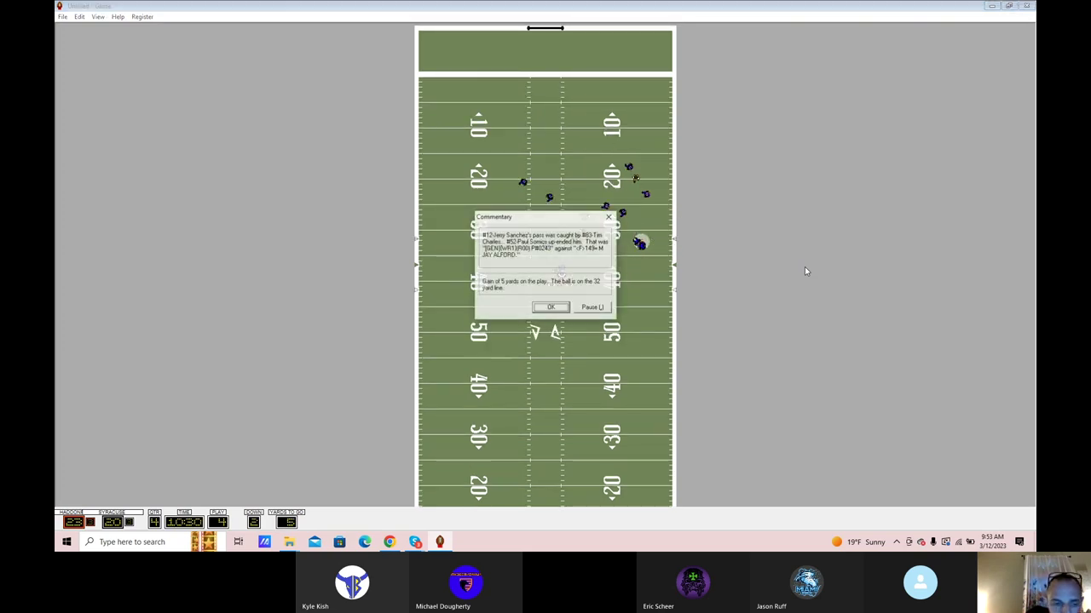
{"action": "key", "text": "Return"}
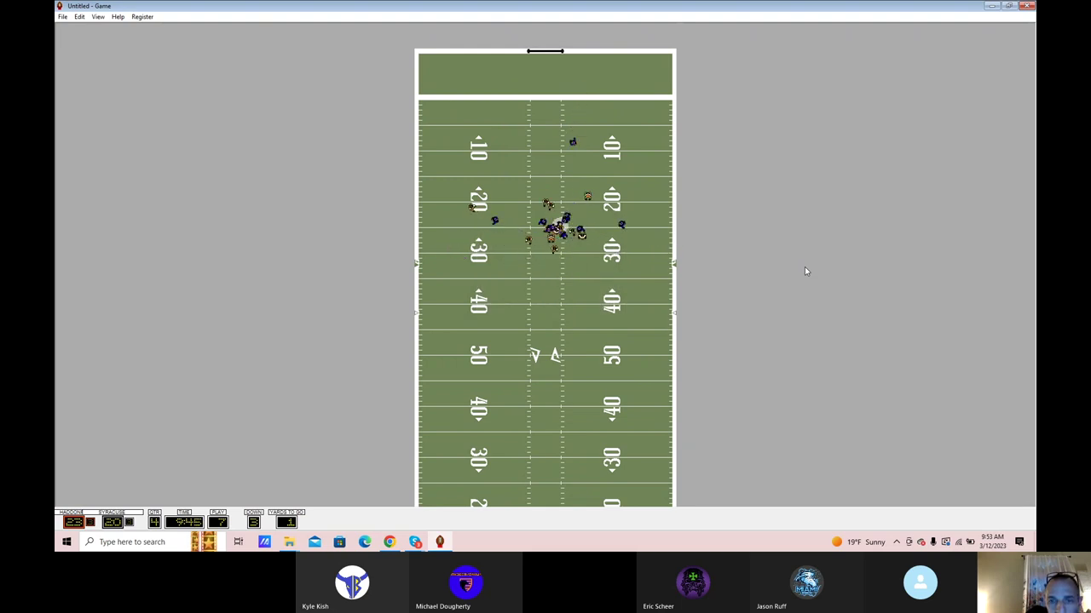
Advance past a no-gain play to the good 20-yard field goal, making it 26–20.
{"action": "key", "text": "Return"}
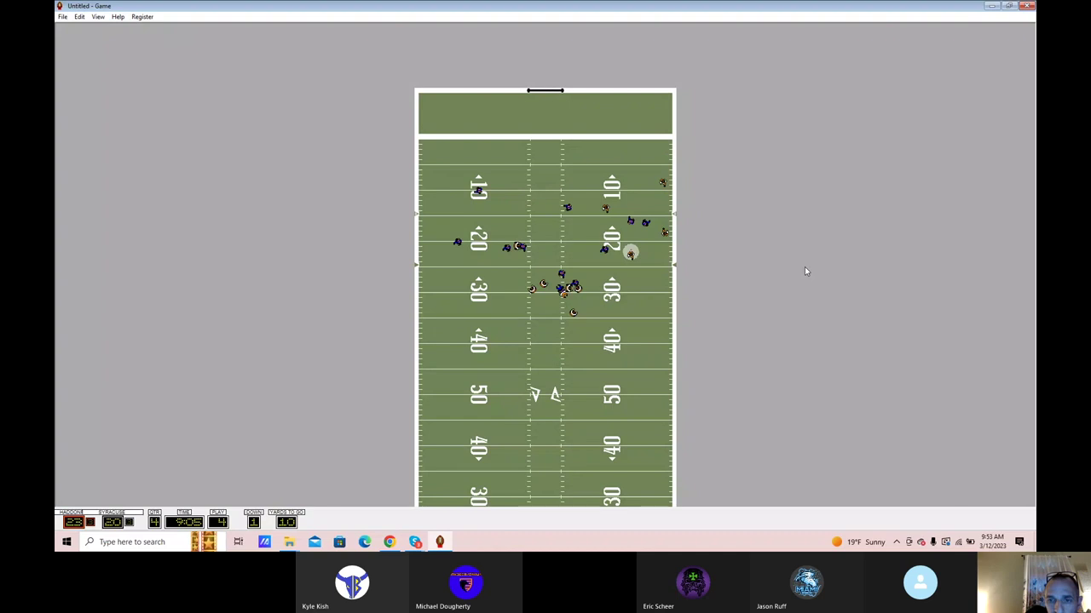
{"action": "key", "text": "Return"}
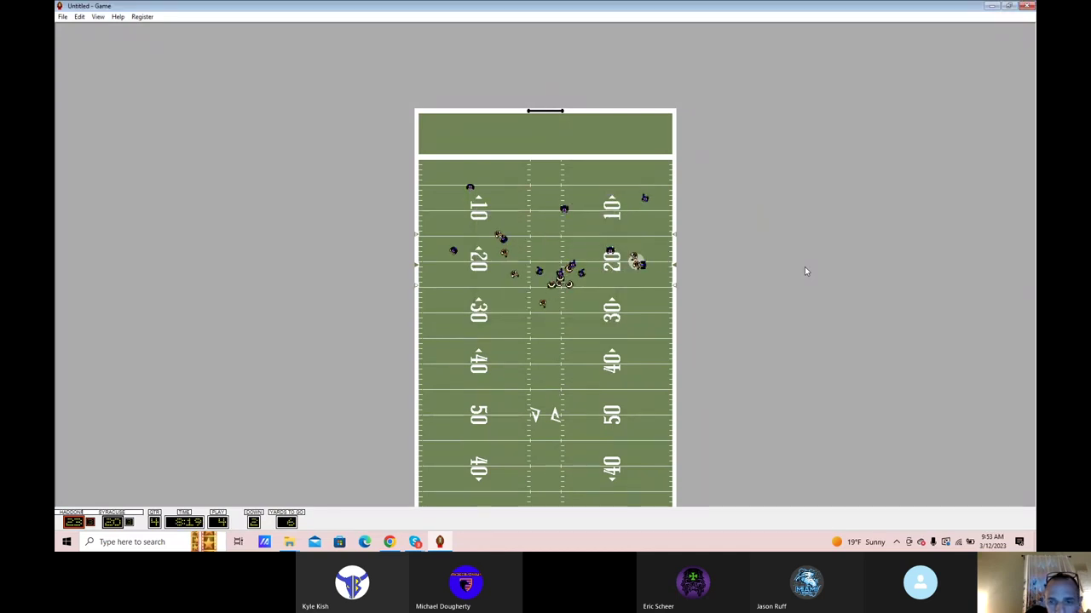
{"action": "key", "text": "Return"}
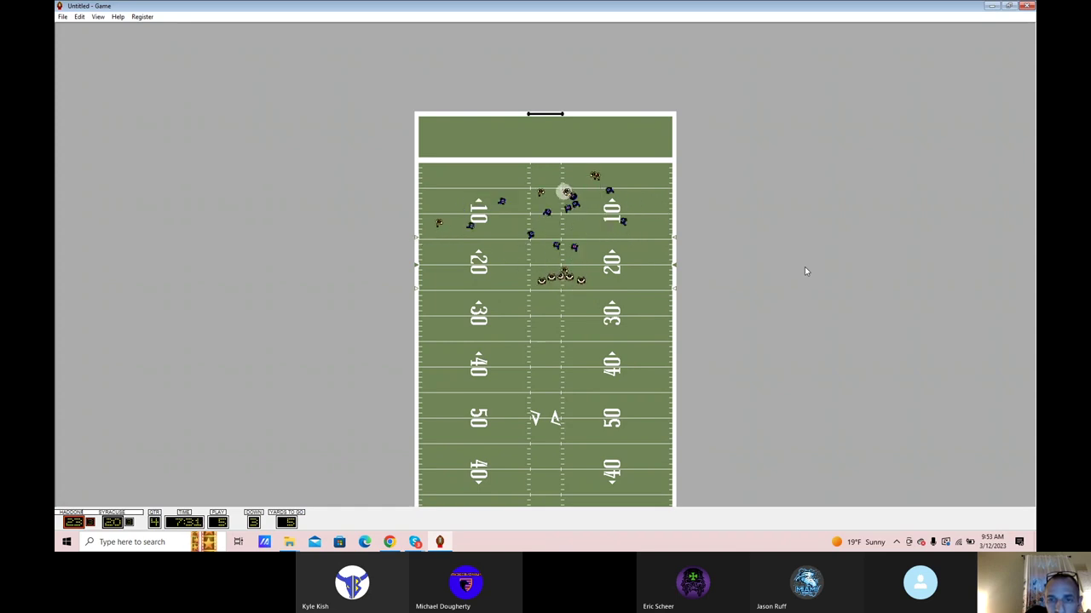
{"action": "key", "text": "Return"}
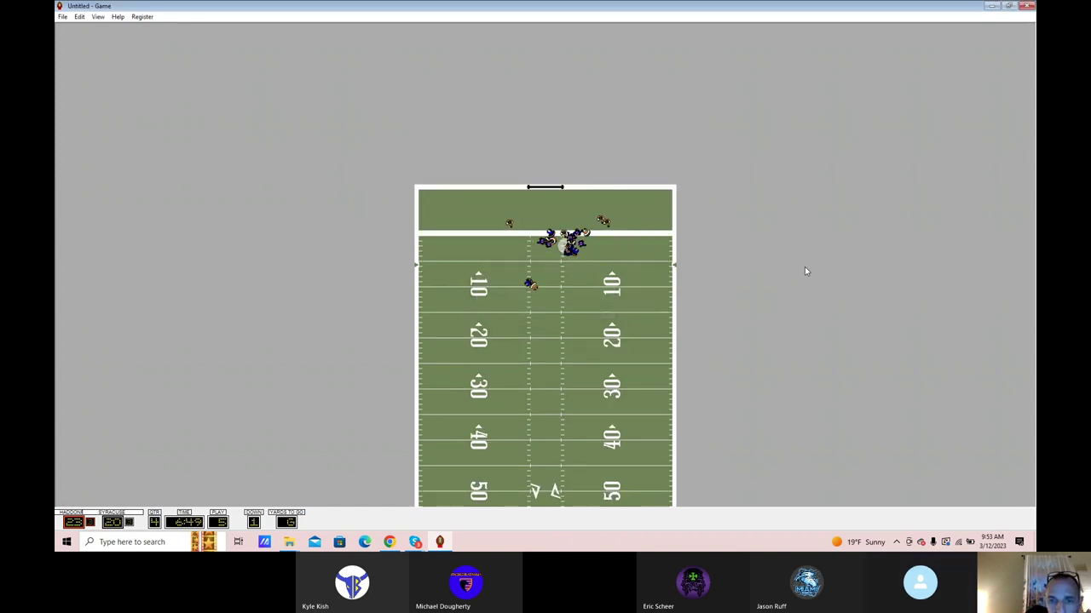
{"action": "key", "text": "Return"}
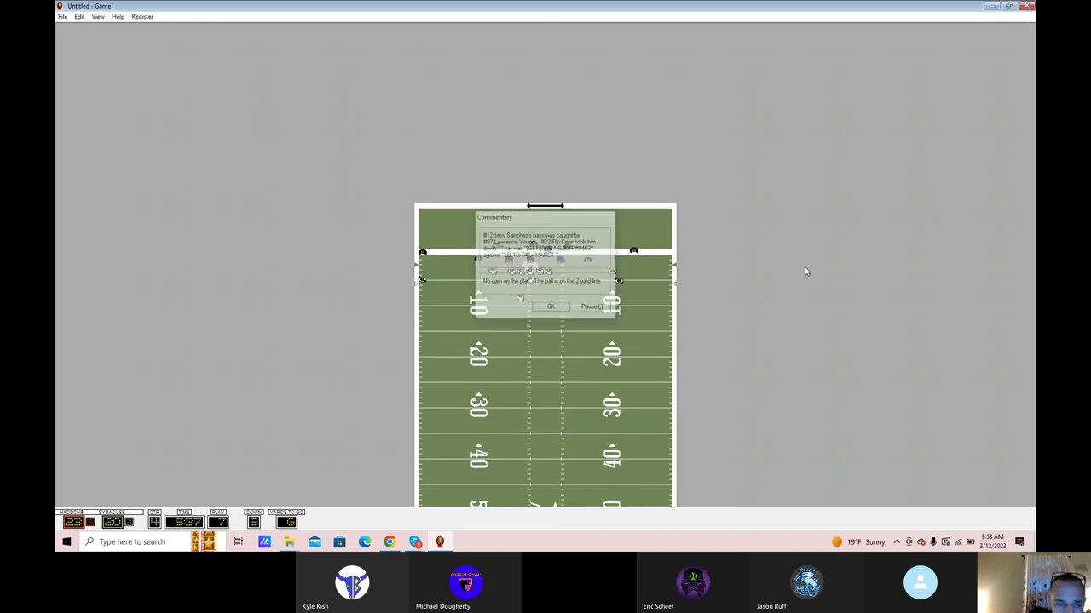
{"action": "key", "text": "Return"}
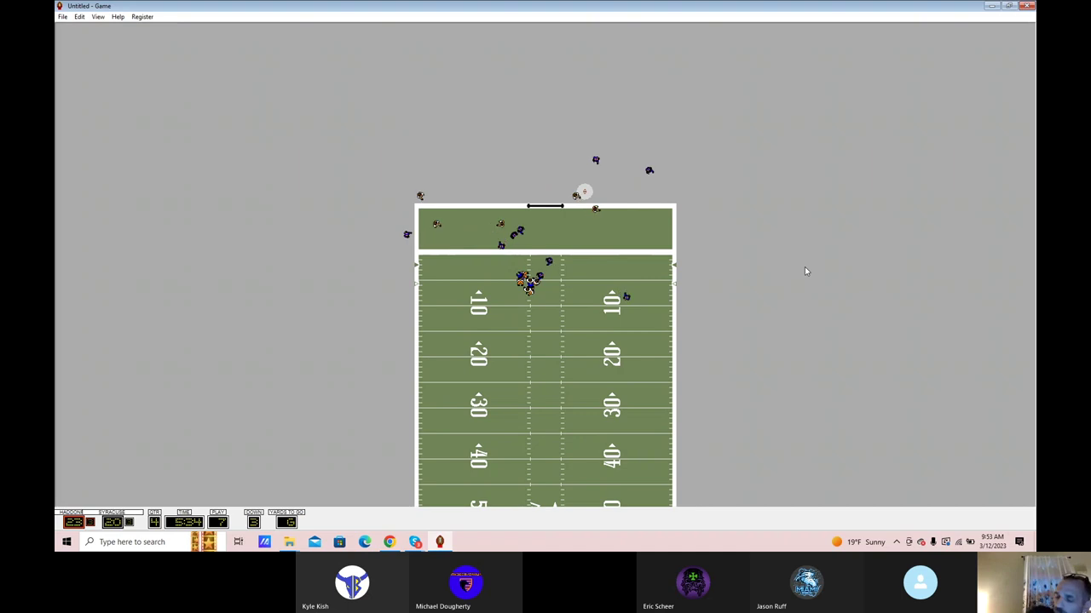
{"action": "key", "text": "Return"}
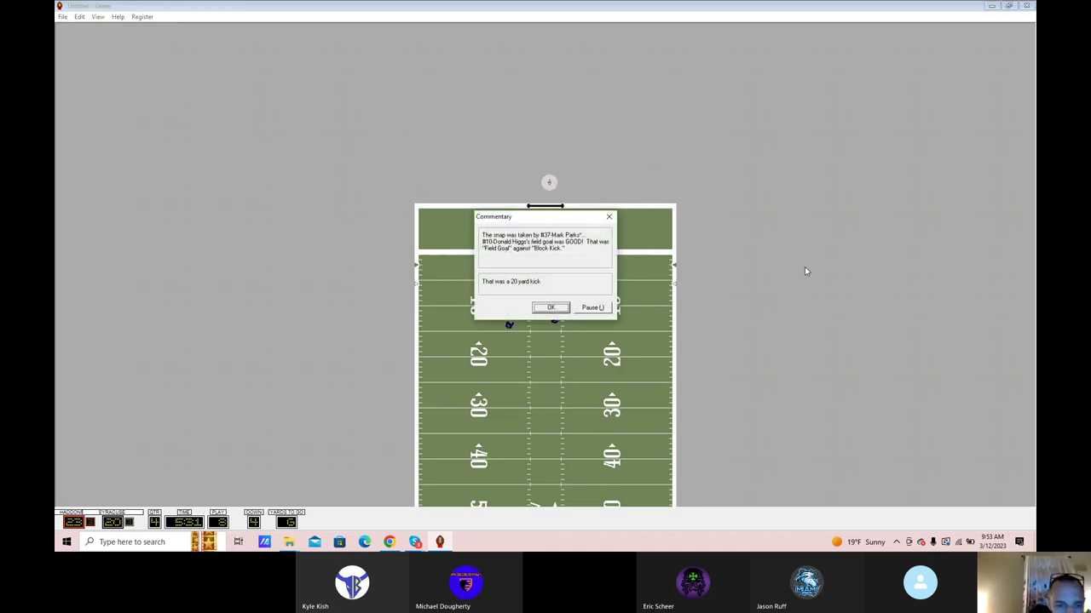
{"action": "key", "text": "Return"}
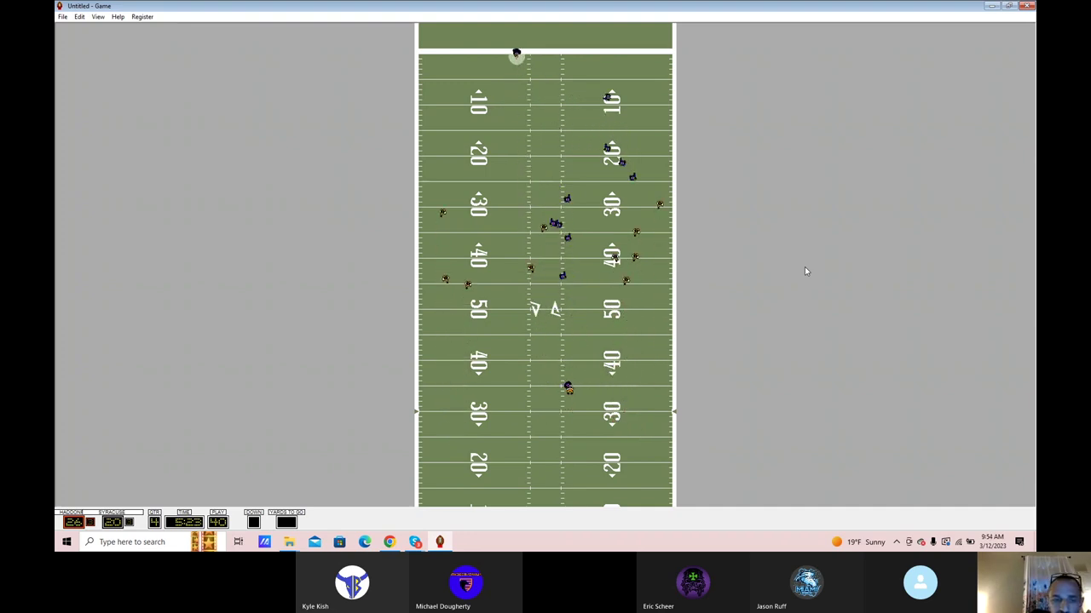
Advance Syracuse's post-kickoff drive past midfield to the two-minute warning, still 26–20.
{"action": "key", "text": "Return"}
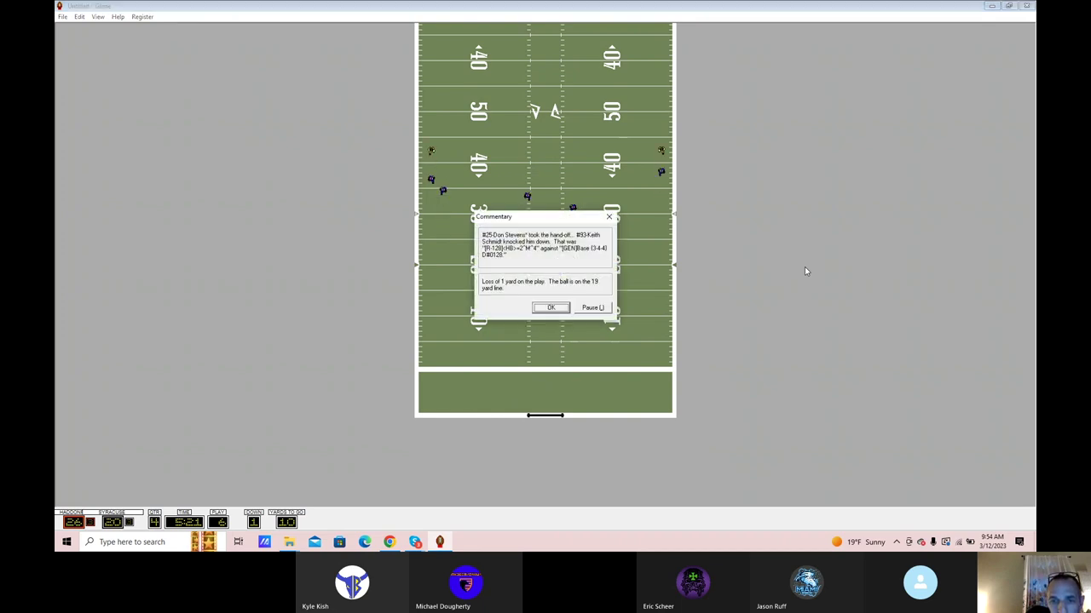
{"action": "key", "text": "Return"}
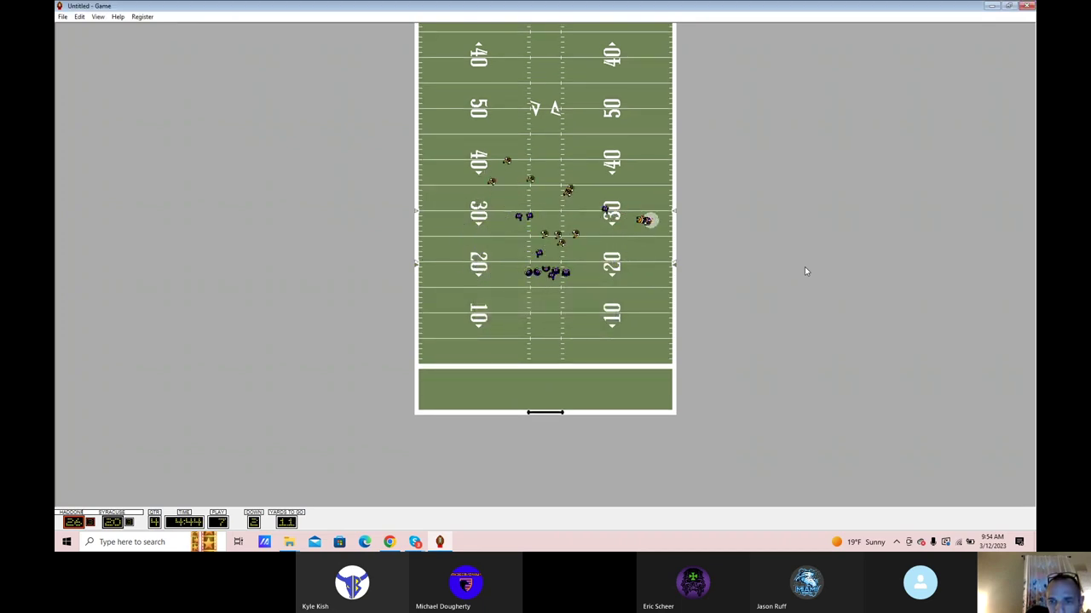
{"action": "key", "text": "Return"}
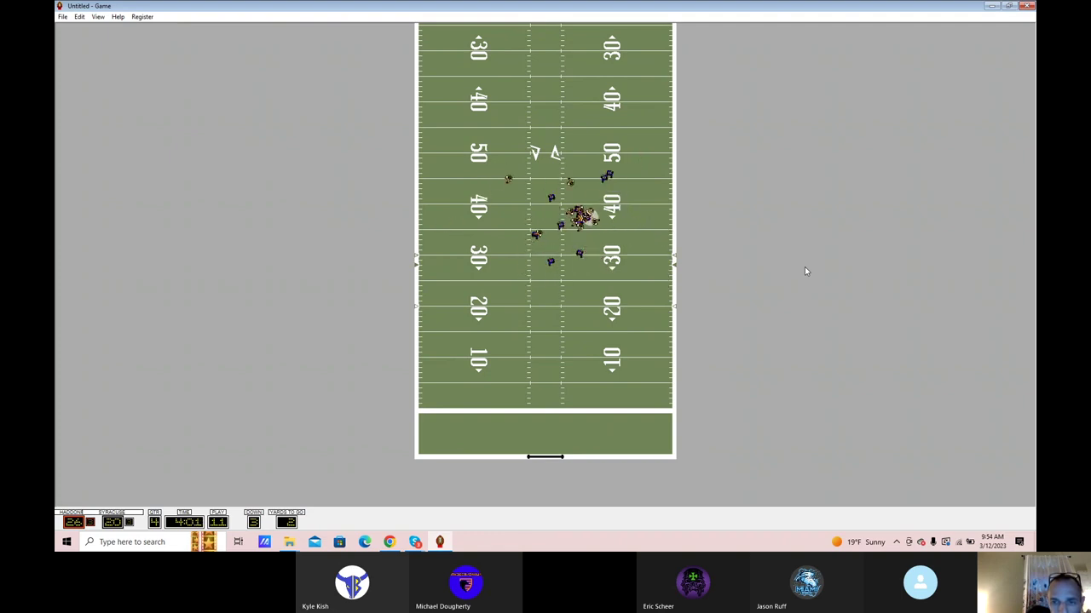
{"action": "key", "text": "Return"}
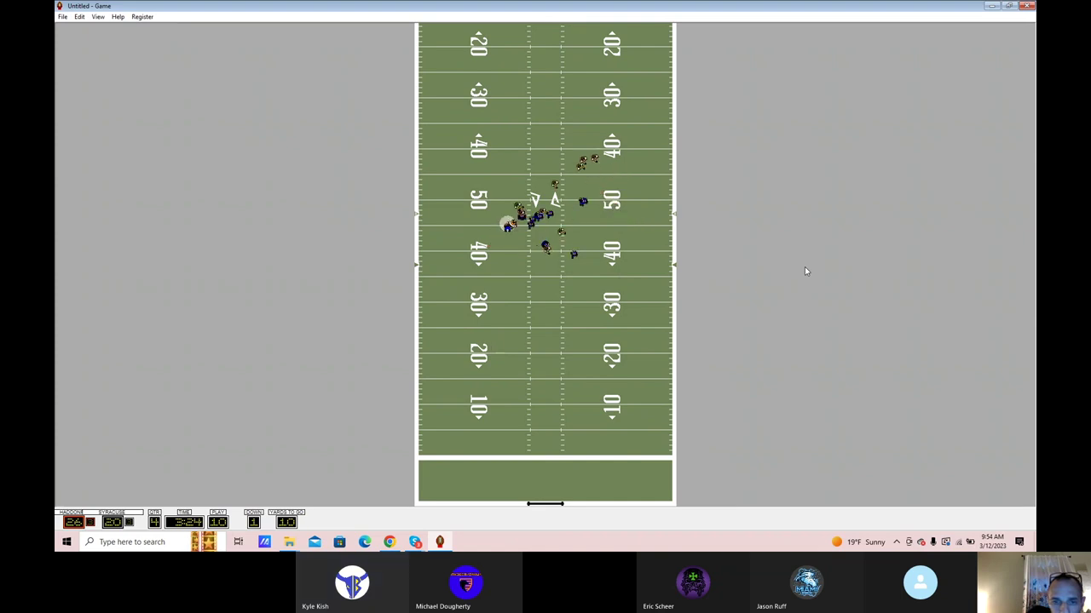
{"action": "key", "text": "Return"}
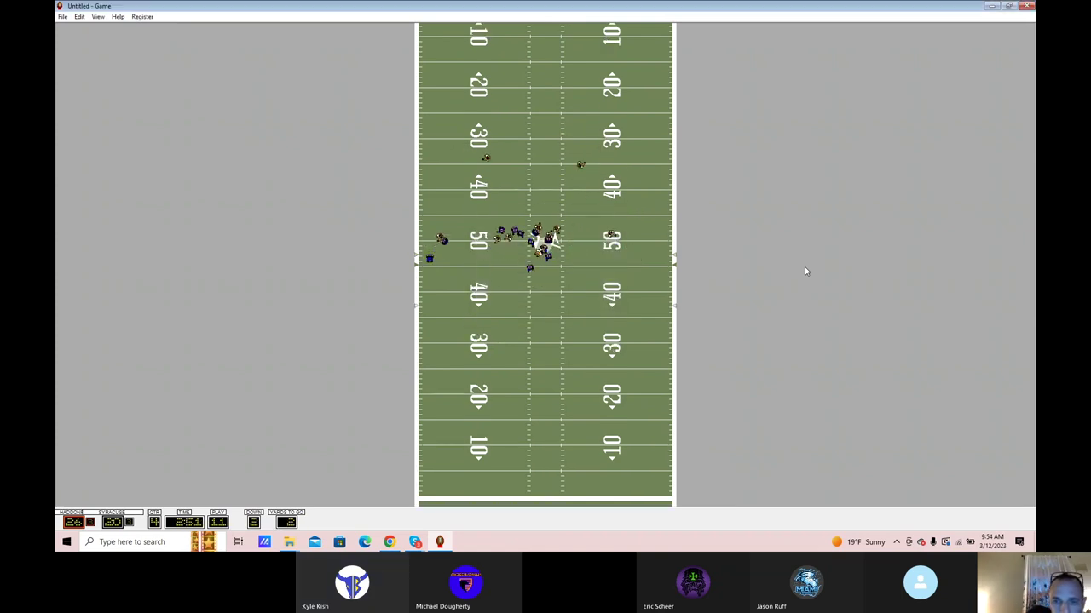
{"action": "key", "text": "Return"}
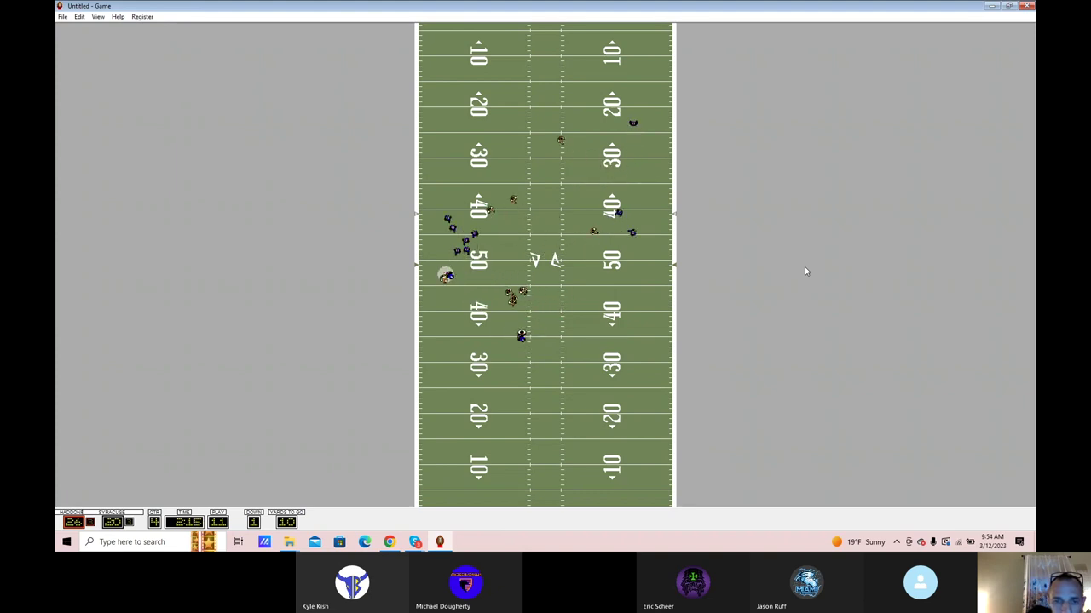
Continue play through the two-minute warning and the Syracuse timeout.
{"action": "key", "text": "Return"}
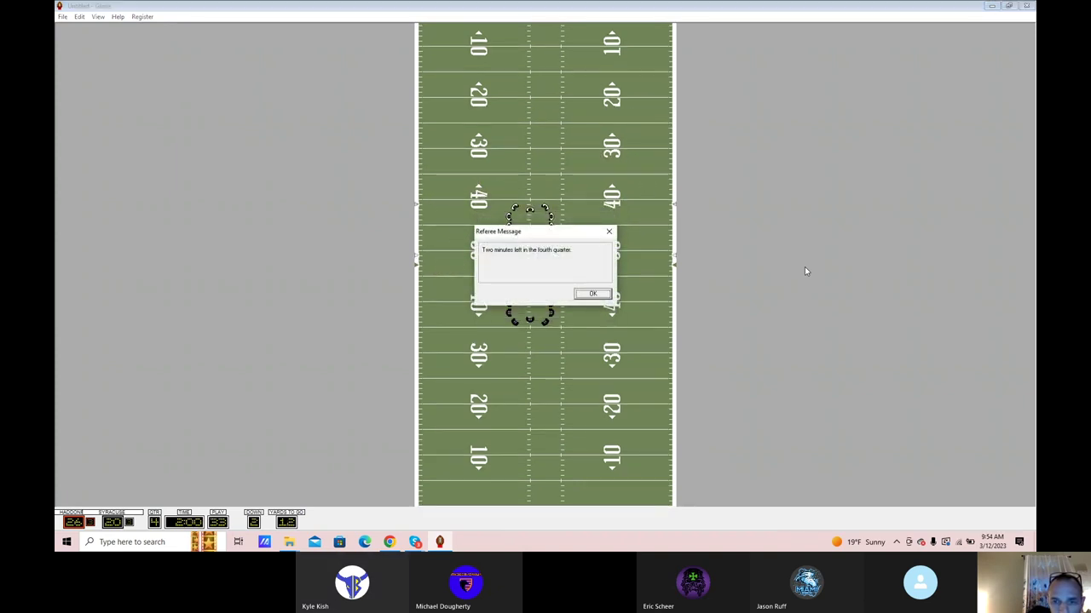
{"action": "key", "text": "Return"}
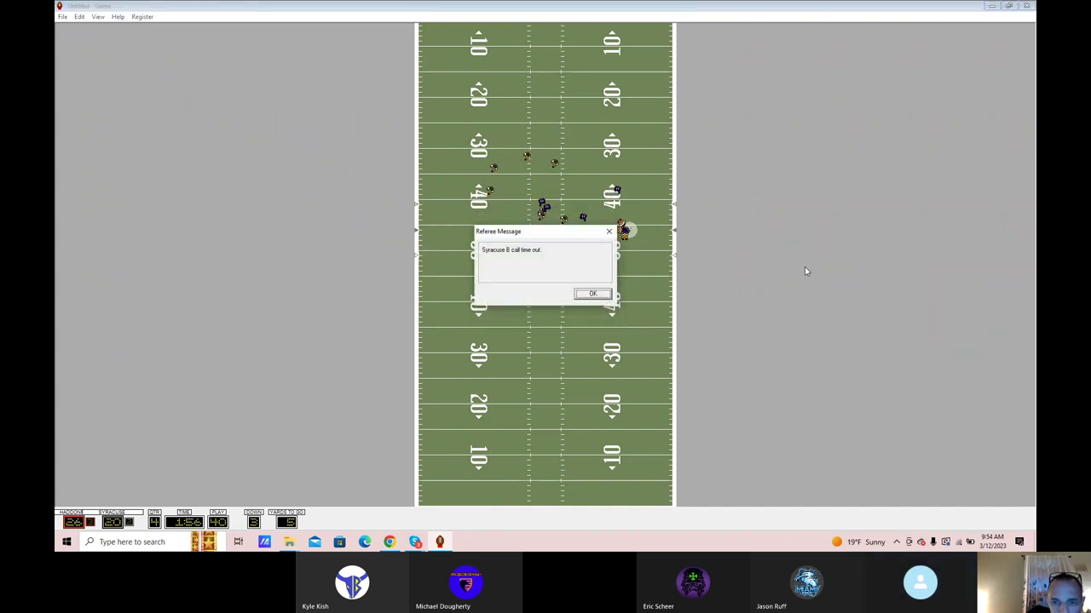
{"action": "key", "text": "Return"}
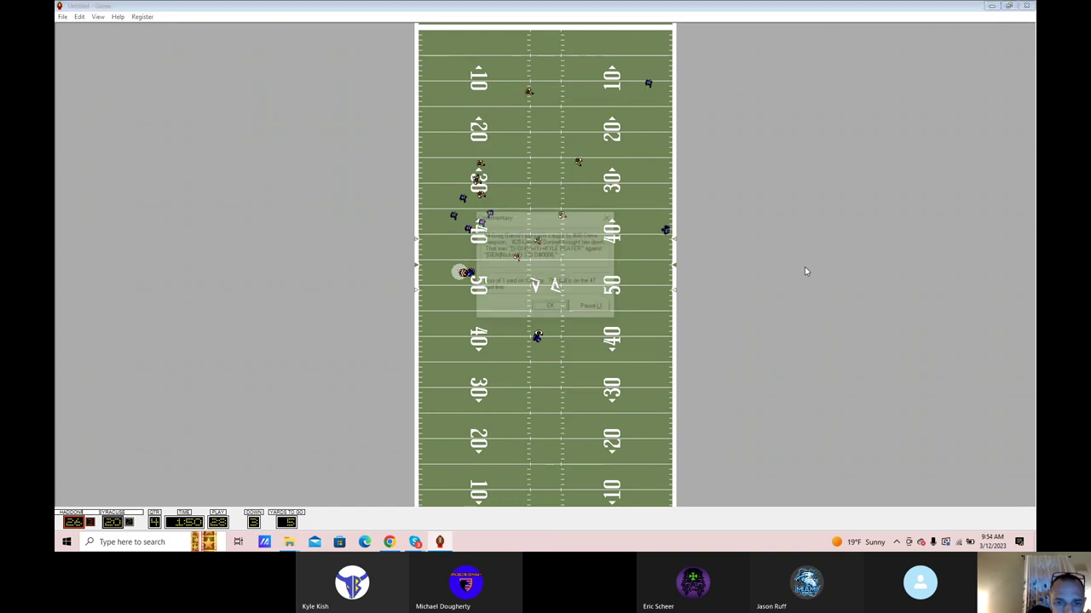
{"action": "key", "text": "Return"}
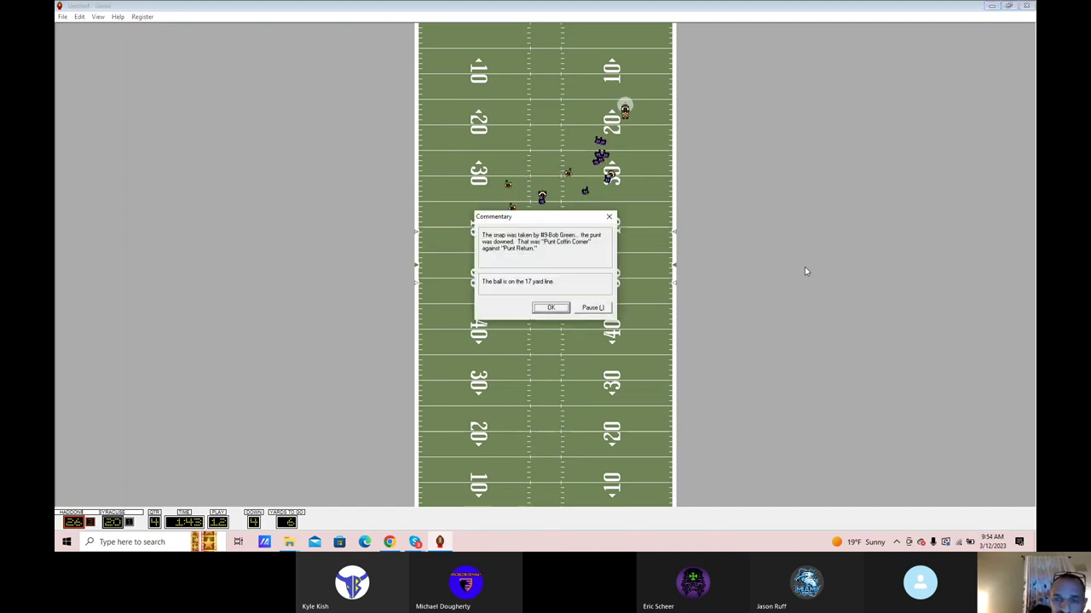
Continue past the punt downed at the 17 and the seven-yard gain into a first down.
{"action": "key", "text": "Return"}
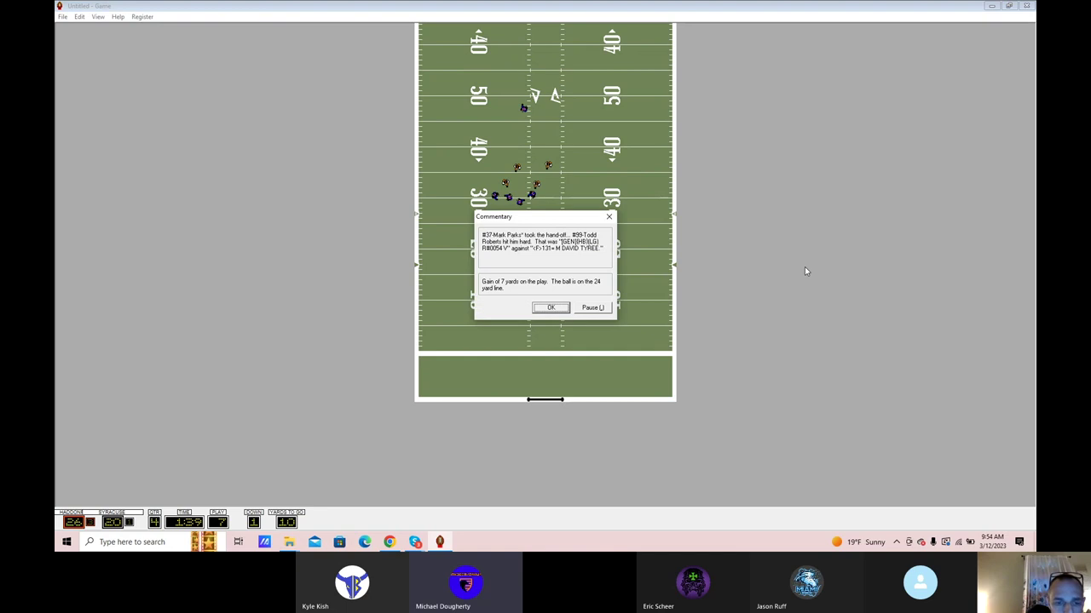
{"action": "key", "text": "Return"}
{"action": "key", "text": "Return"}
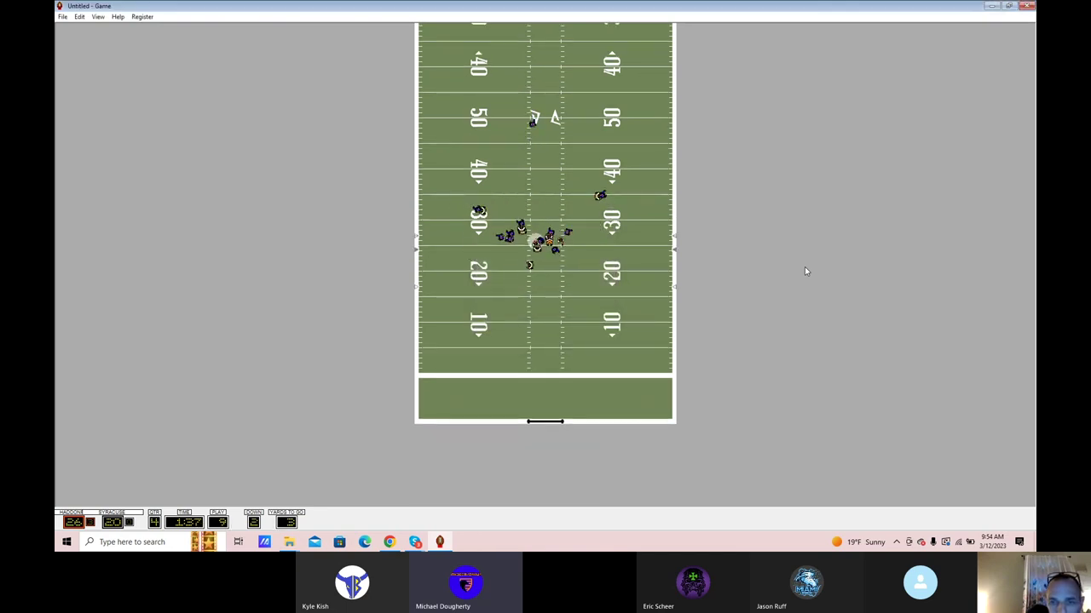
{"action": "key", "text": "Return"}
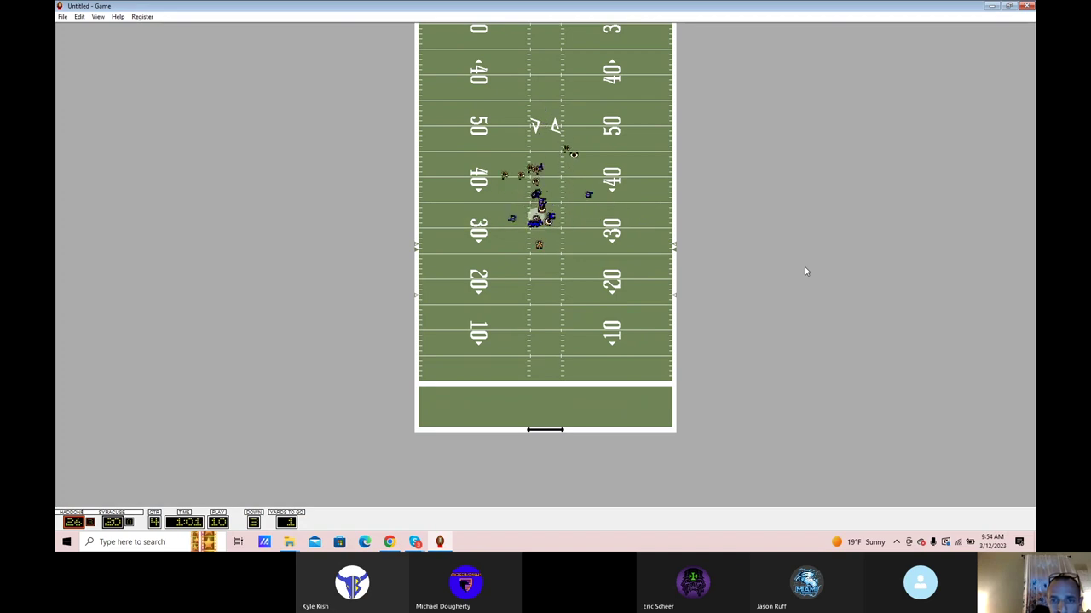
{"action": "key", "text": "Return"}
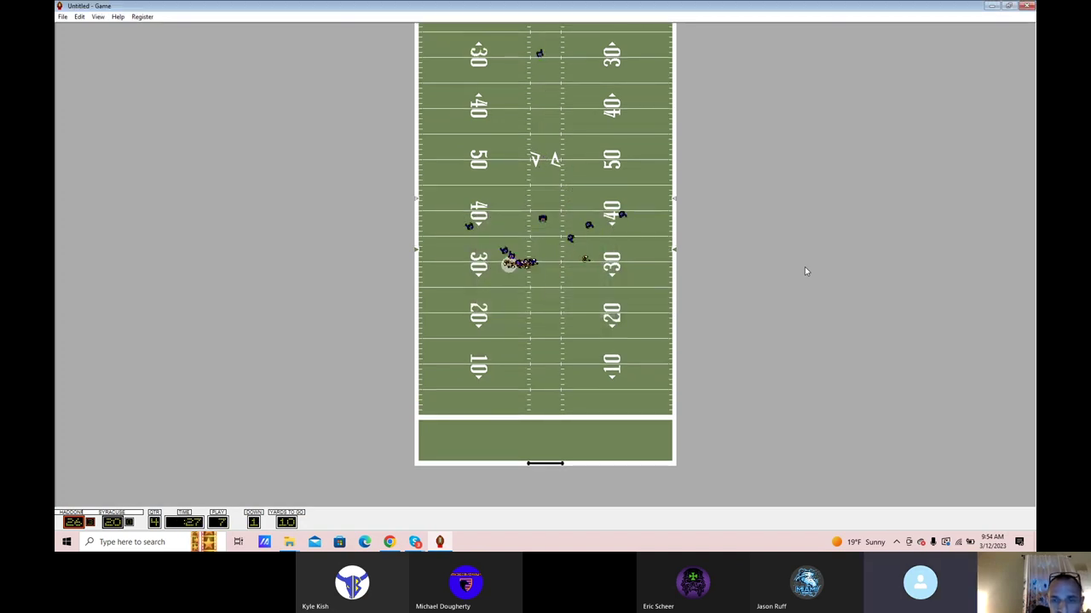
Reach the game-over message, then view and close the final Haddonfield 26–20 Syracuse statistics.
{"action": "key", "text": "Return"}
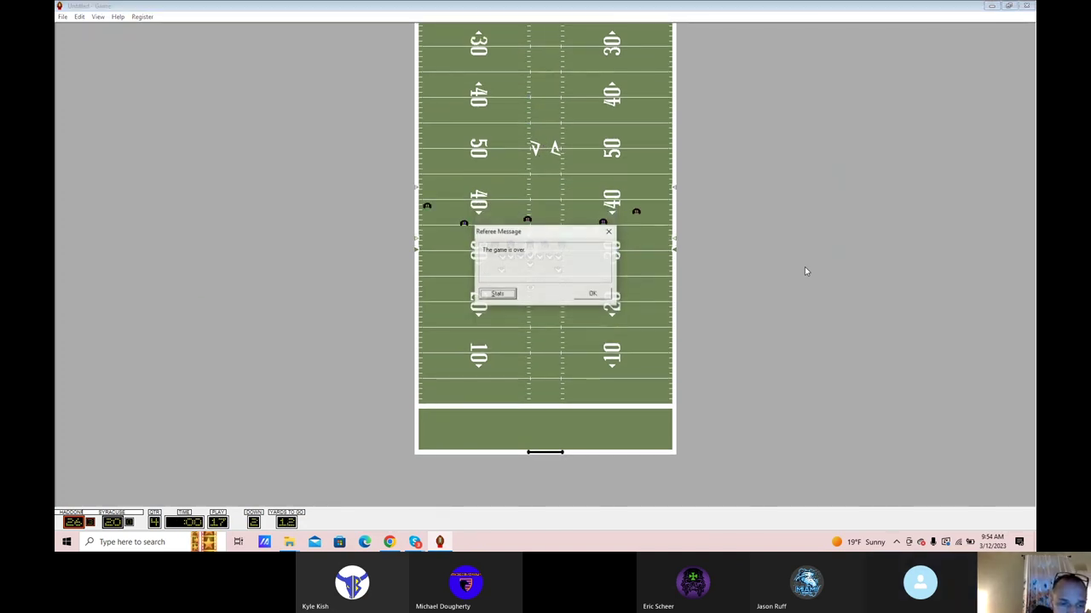
{"action": "key", "text": "Return"}
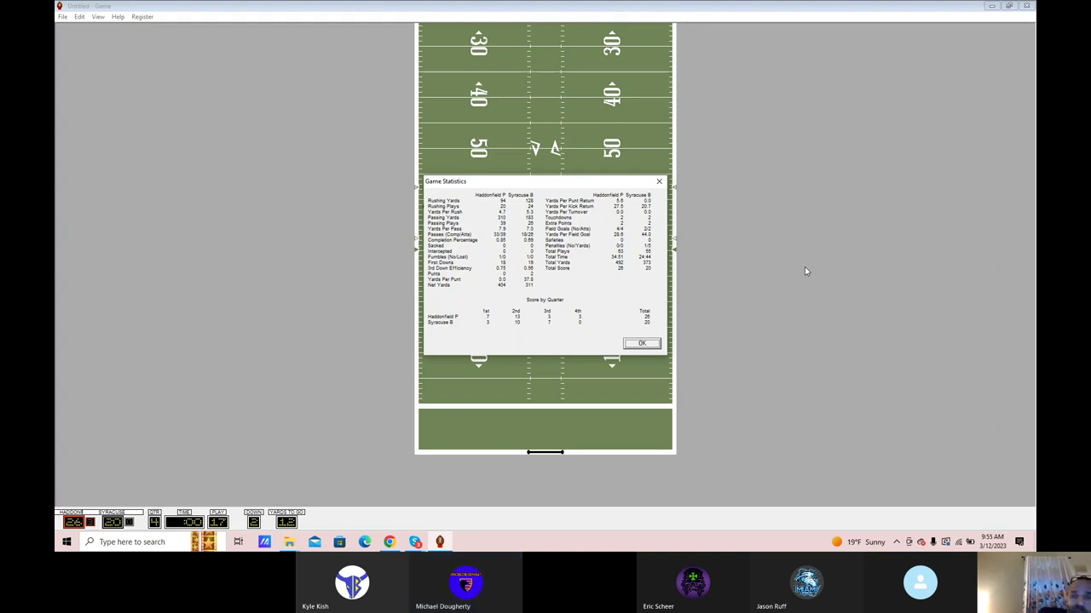
{"action": "key", "text": "Return"}
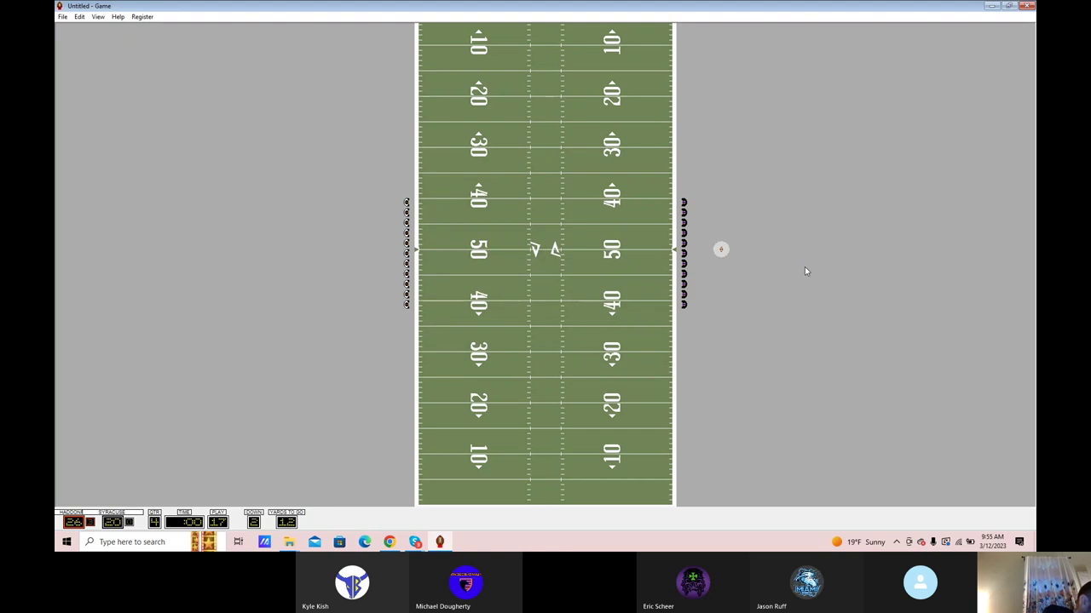